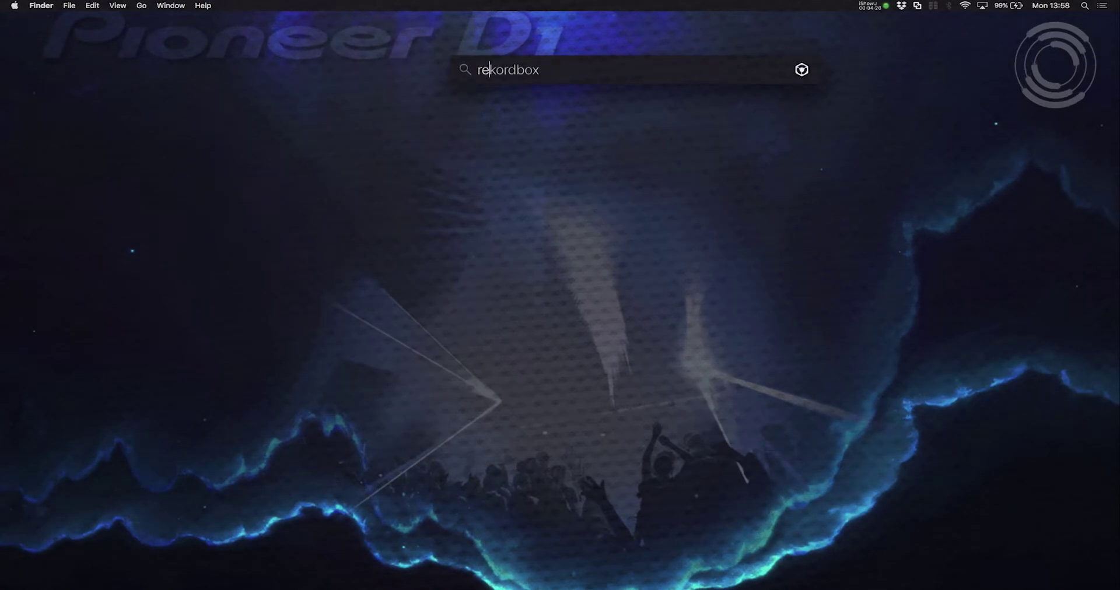
# Launch rekordbox and allow PSvLinkSysMgr.app to accept incoming network connections
pyautogui.press('Return')
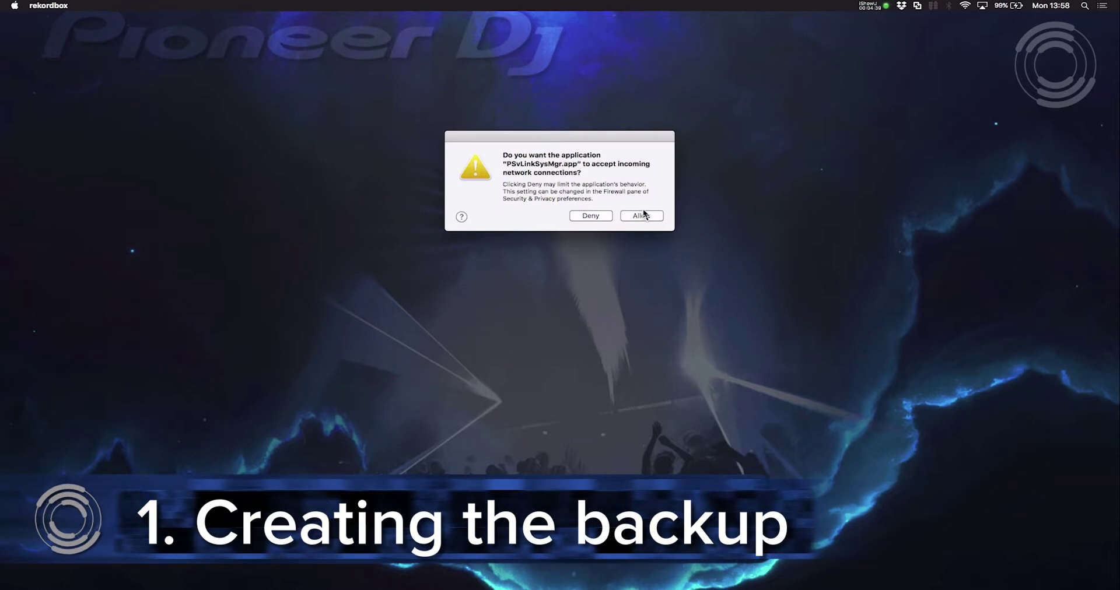
pyautogui.click(642, 215)
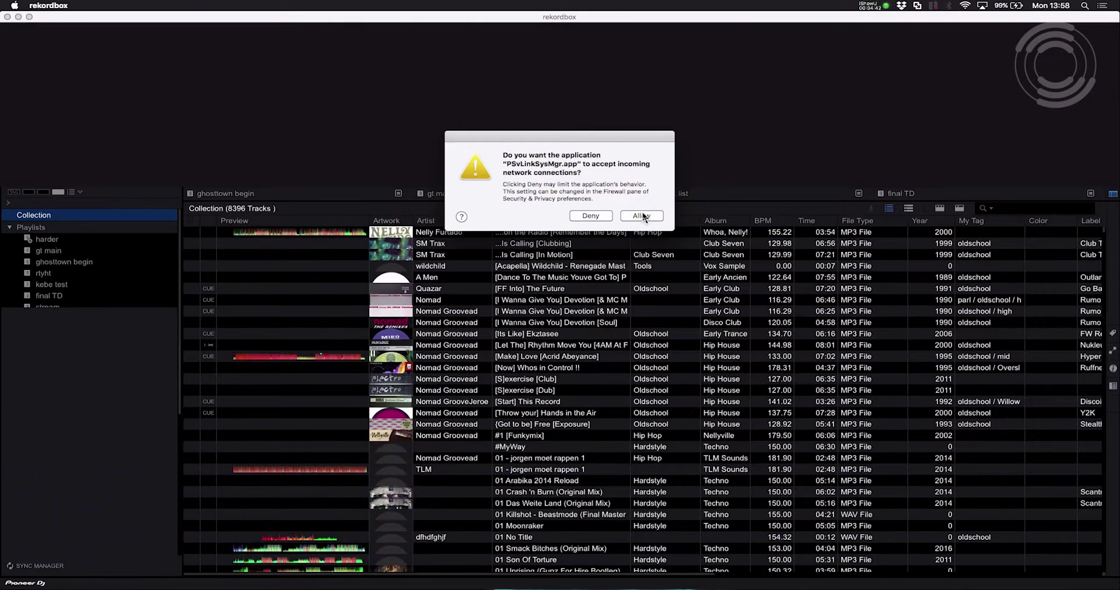
pyautogui.click(642, 216)
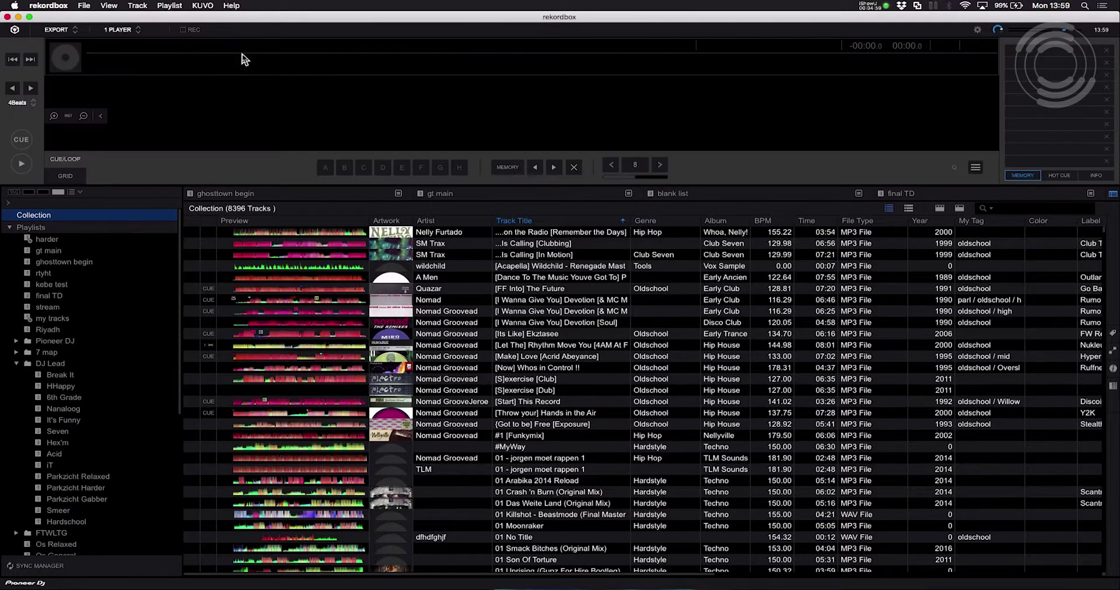
# Back up the rekordbox library without music files, saving rekordbox_bak_20180319.zip in the RekordboxBackups folder within Documents
pyautogui.click(84, 5)
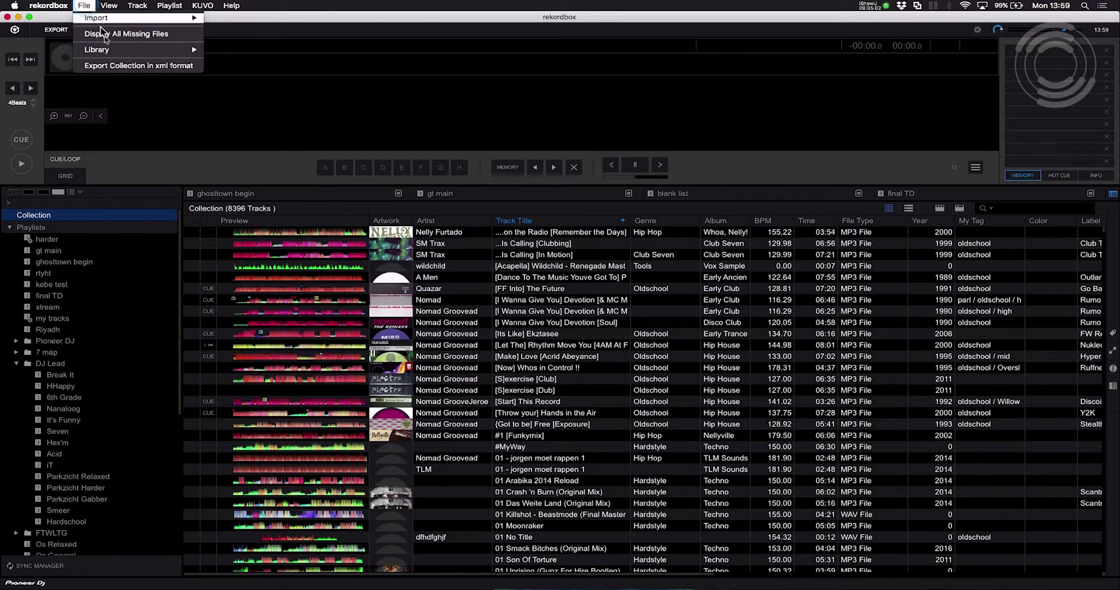
pyautogui.moveTo(110, 51)
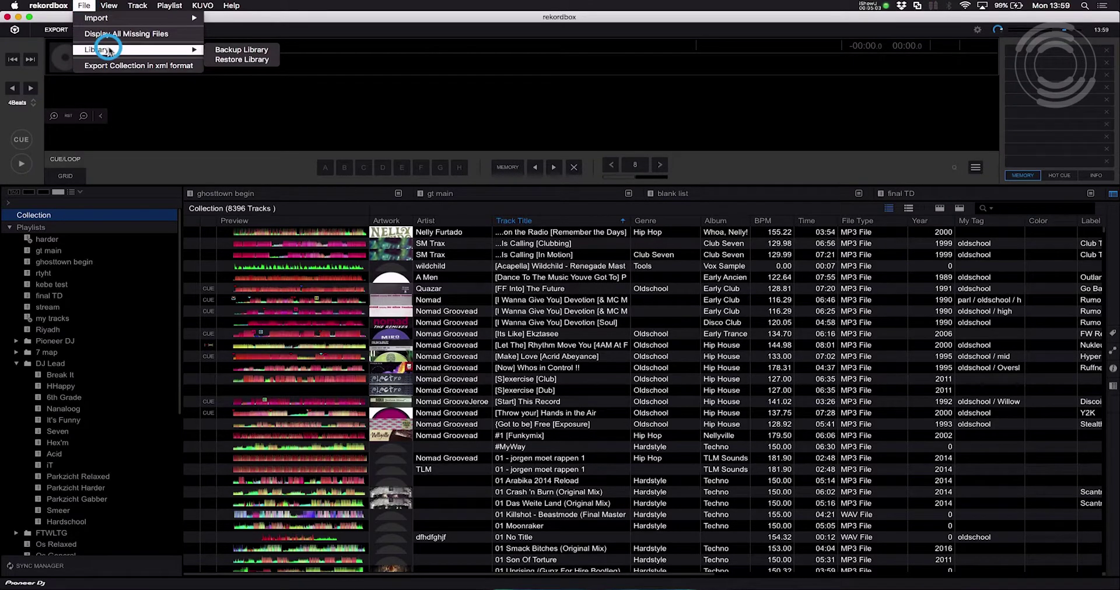
pyautogui.click(242, 51)
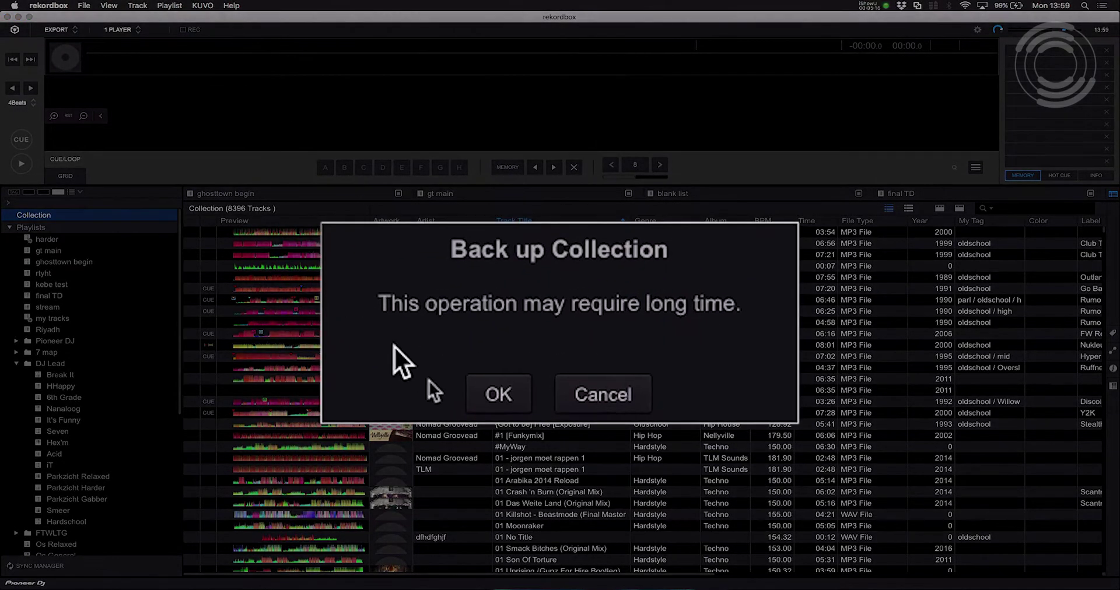
pyautogui.click(497, 396)
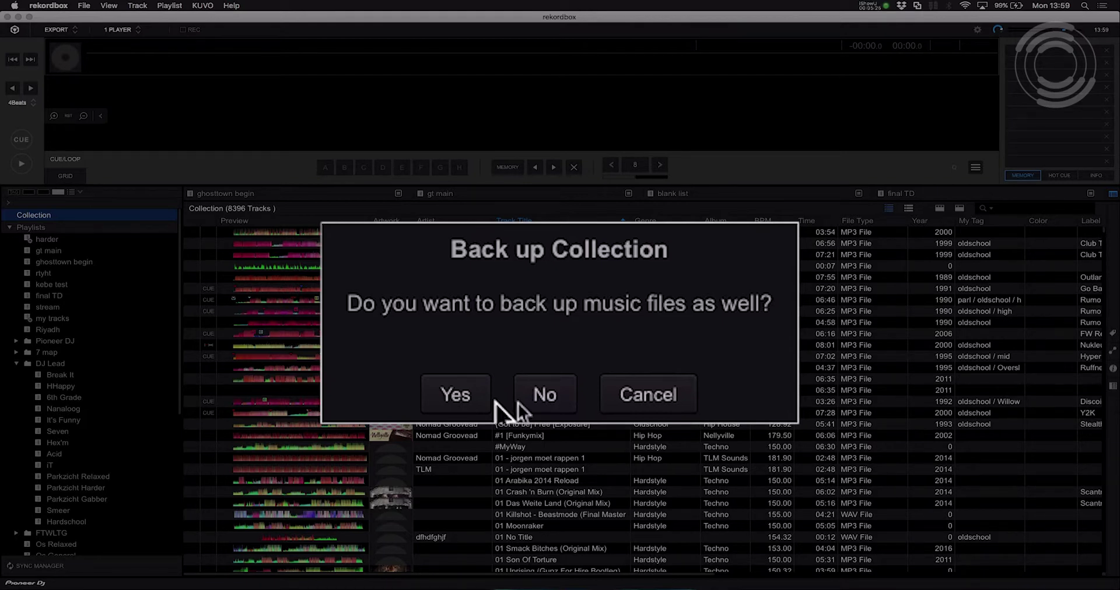
pyautogui.click(559, 401)
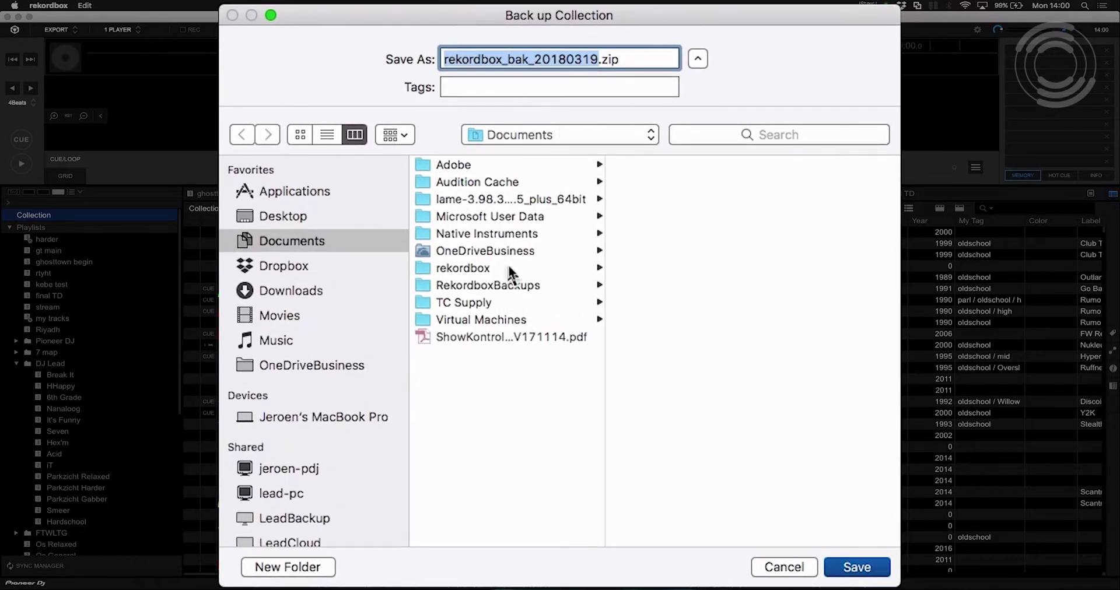
pyautogui.click(511, 287)
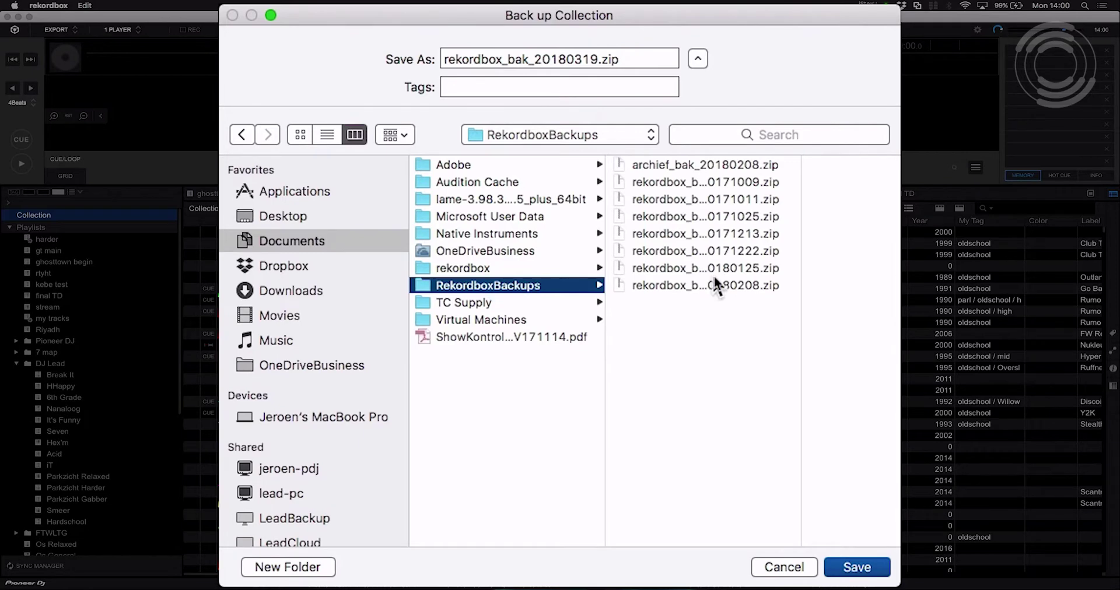
pyautogui.click(852, 567)
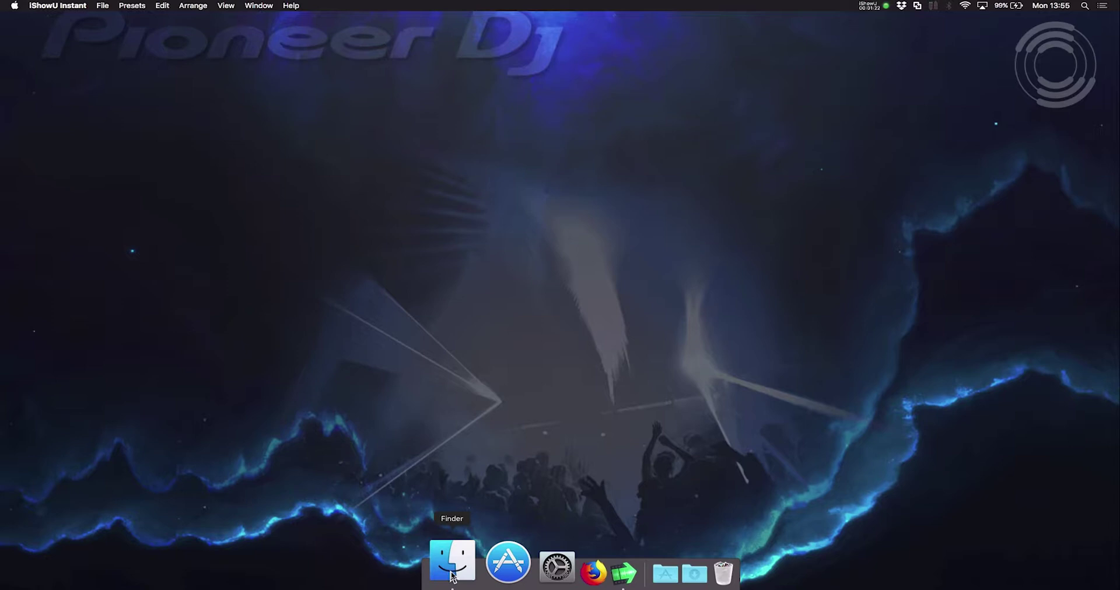
# In Finder, browse the Music folder's Vinyl Collection genre folders, from Breakbeat NP and Breakbeat P to Hardcore's 1 Gabber and 4 Slowcore
pyautogui.click(451, 575)
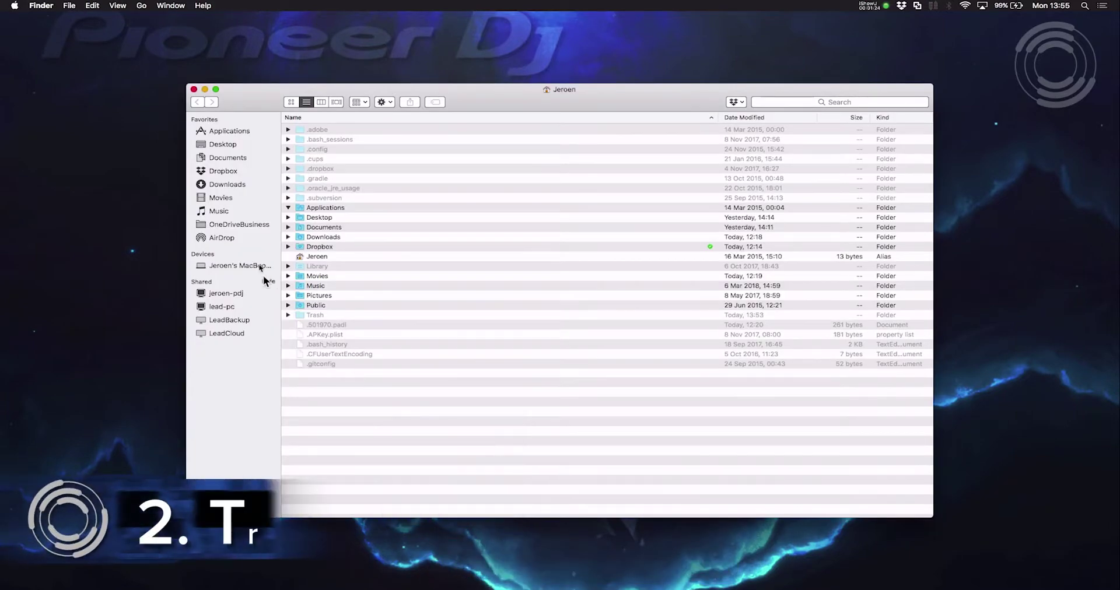
pyautogui.click(227, 212)
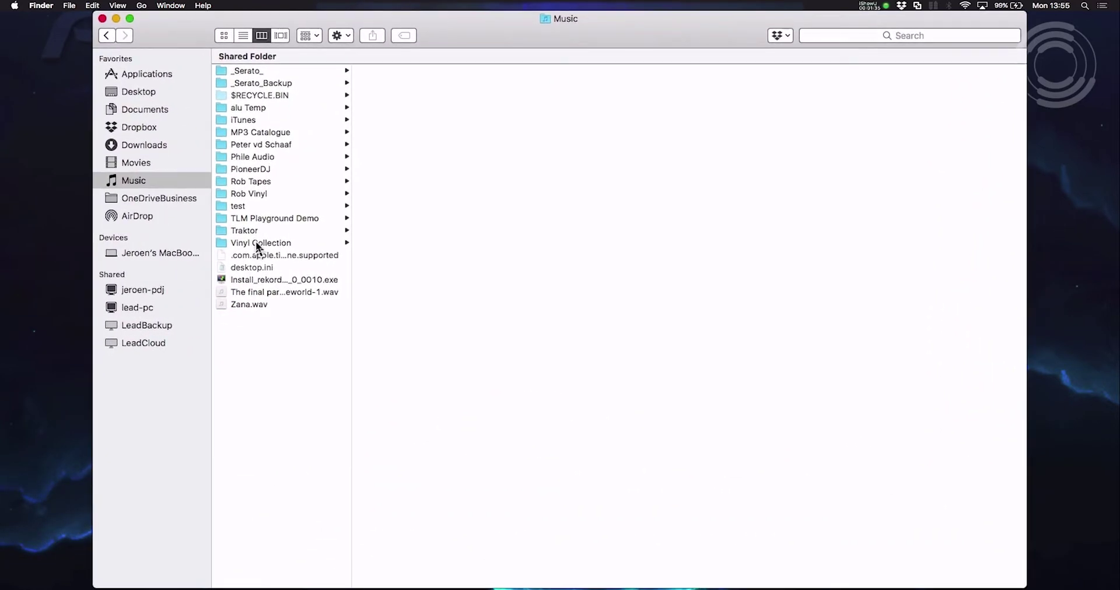
pyautogui.click(258, 244)
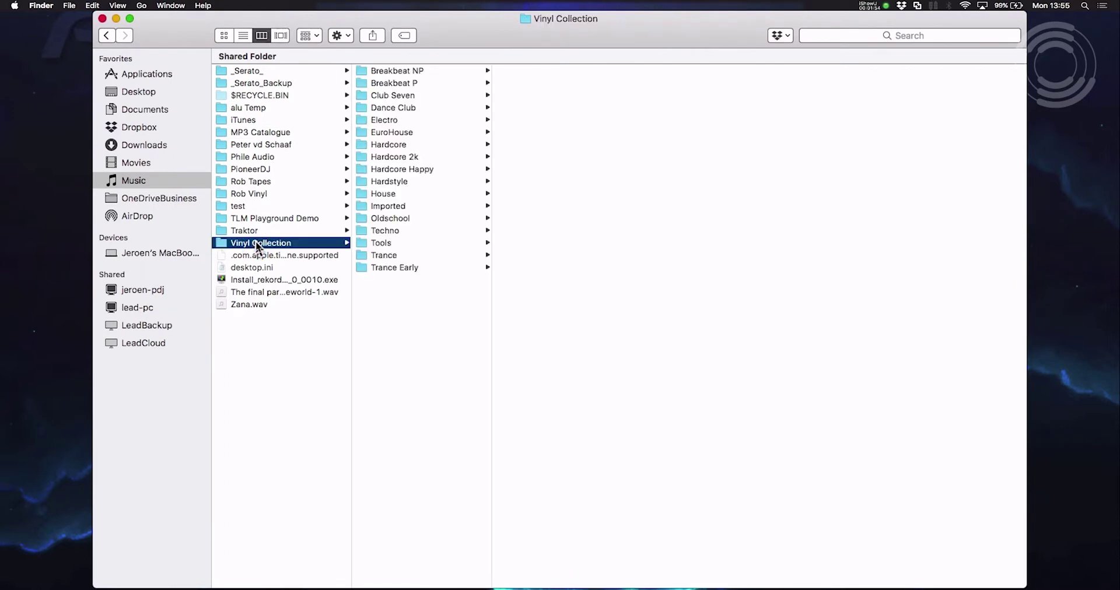
pyautogui.click(387, 72)
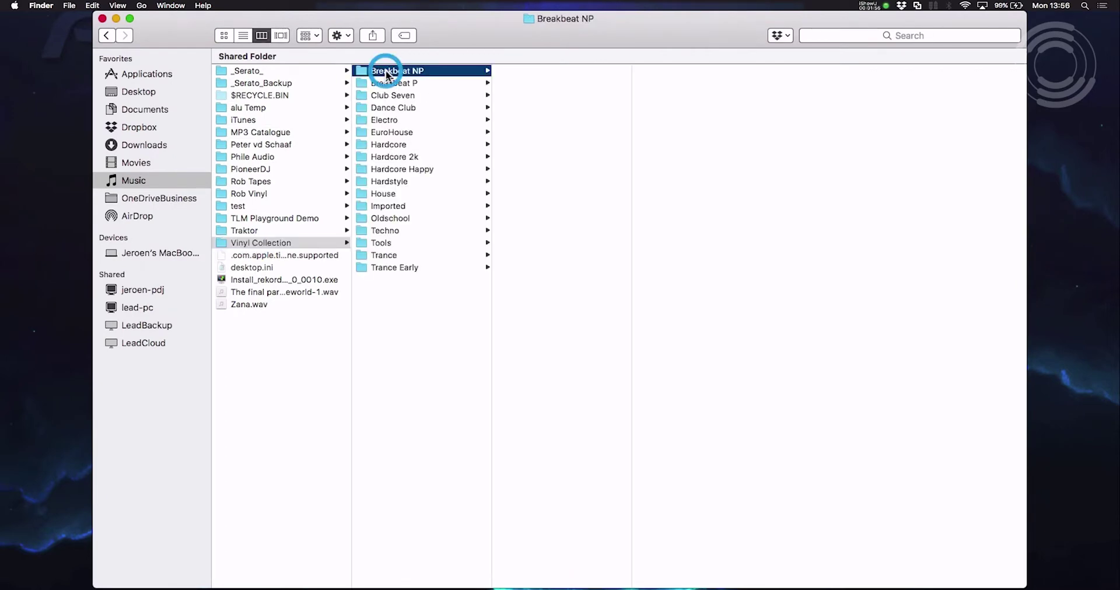
pyautogui.click(388, 84)
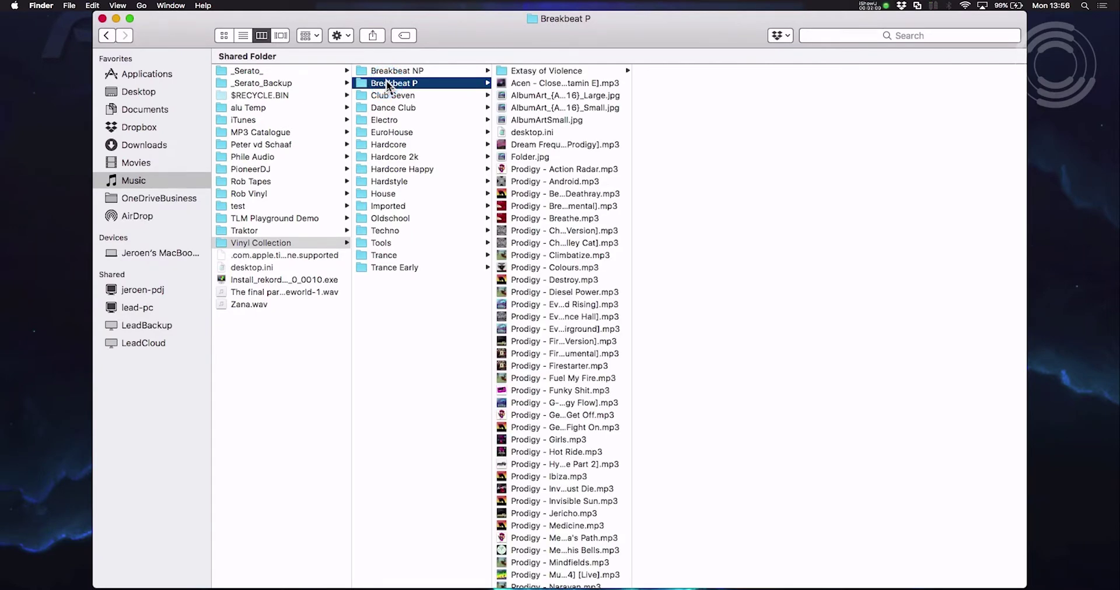
pyautogui.click(397, 146)
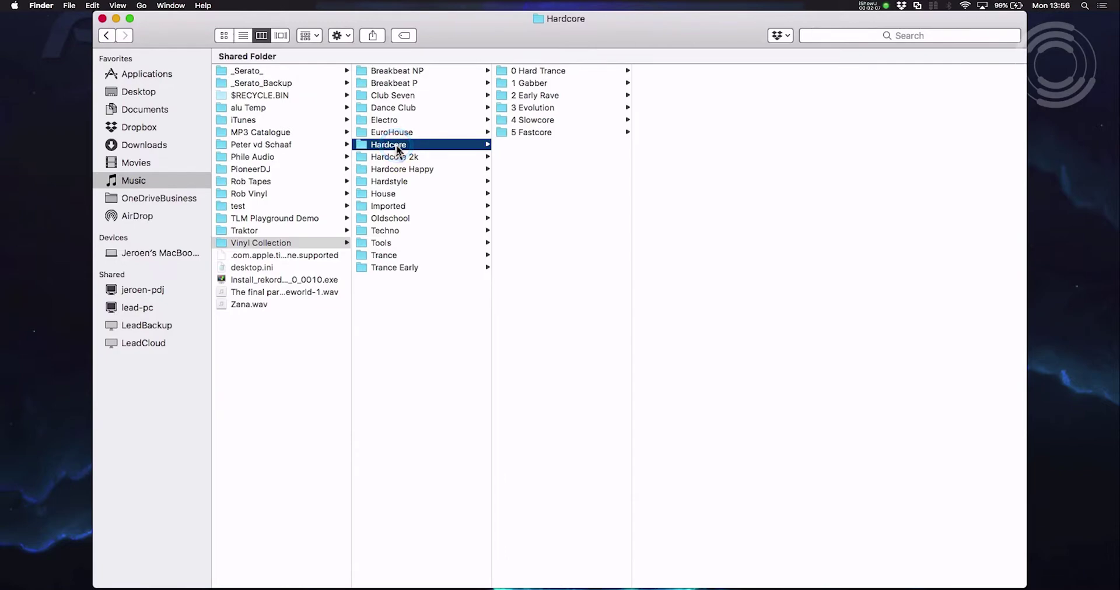
pyautogui.click(548, 108)
pyautogui.click(546, 85)
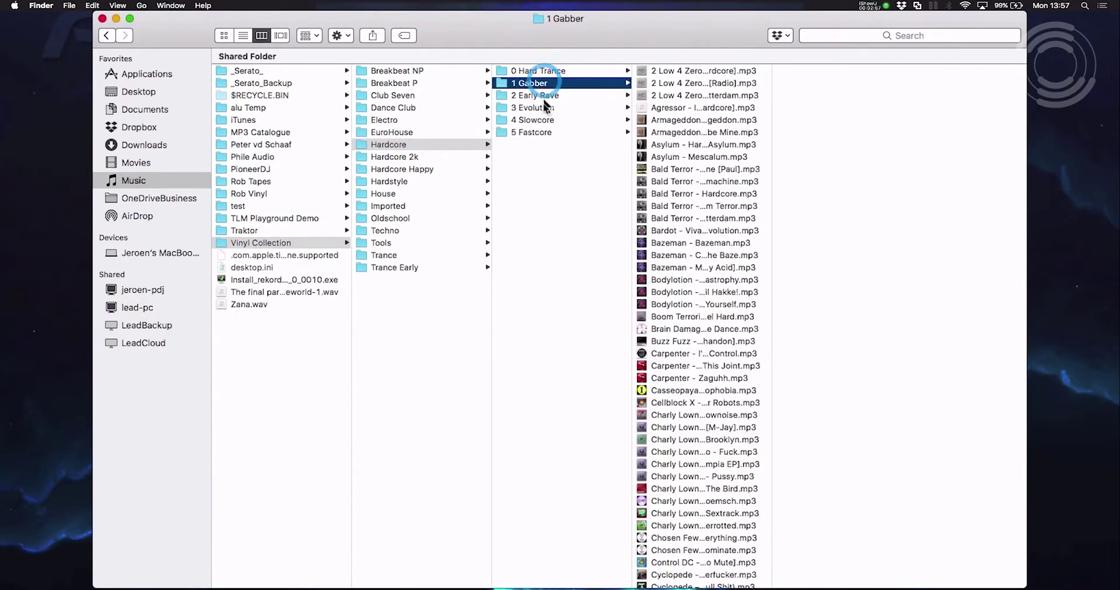
pyautogui.click(539, 120)
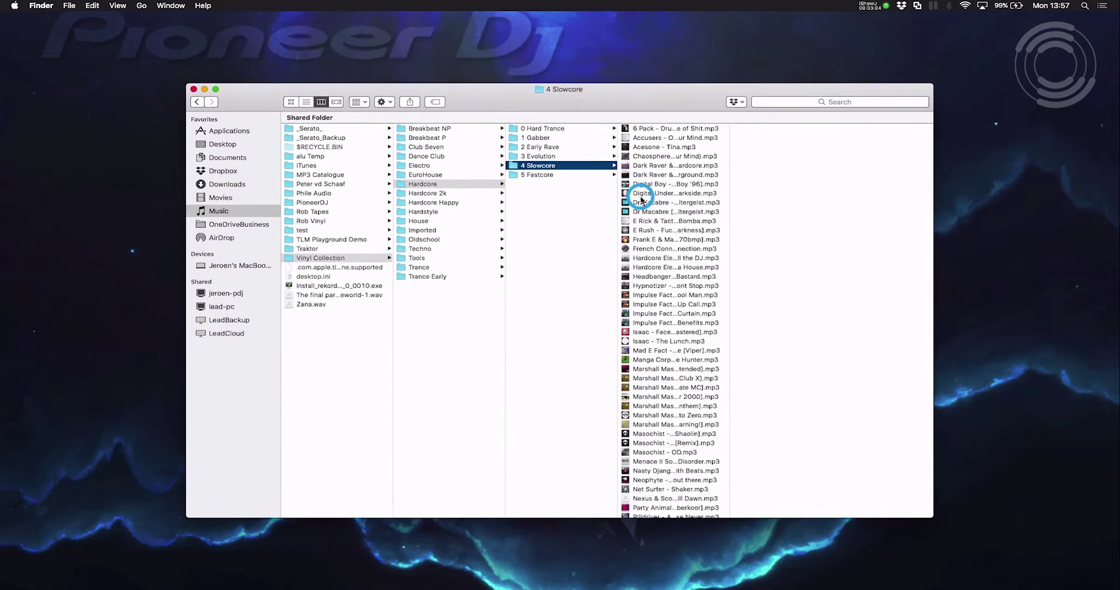
# Examine the storage path and its user folder in the file info of Digital Underground - The Darkside.mp3, closing both windows when done
pyautogui.rightClick(650, 178)
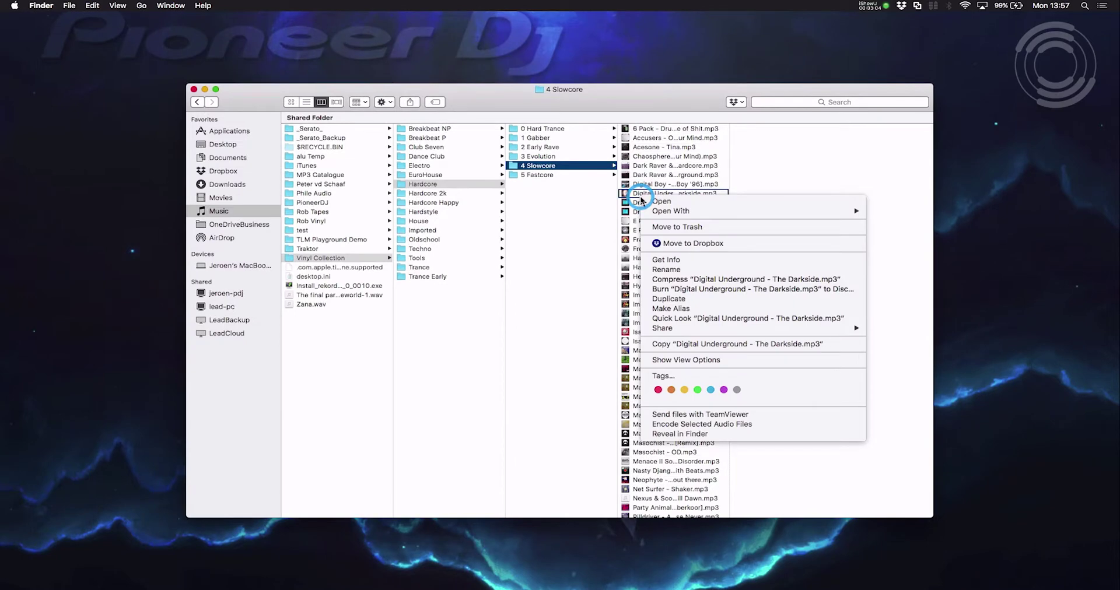
pyautogui.click(678, 260)
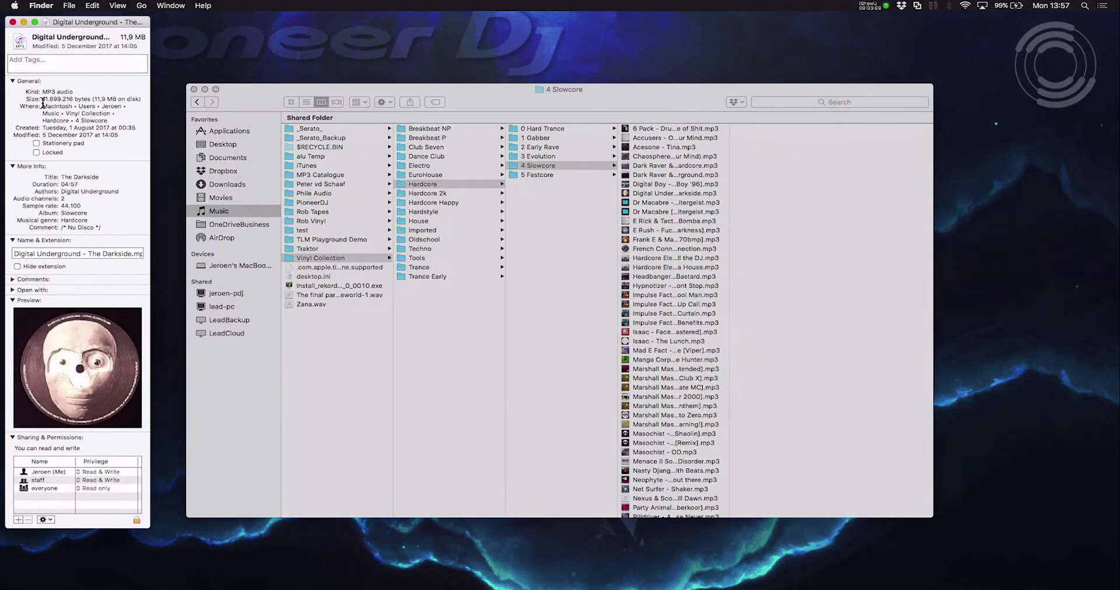
pyautogui.click(70, 125)
pyautogui.moveTo(70, 126); pyautogui.dragTo(133, 149)
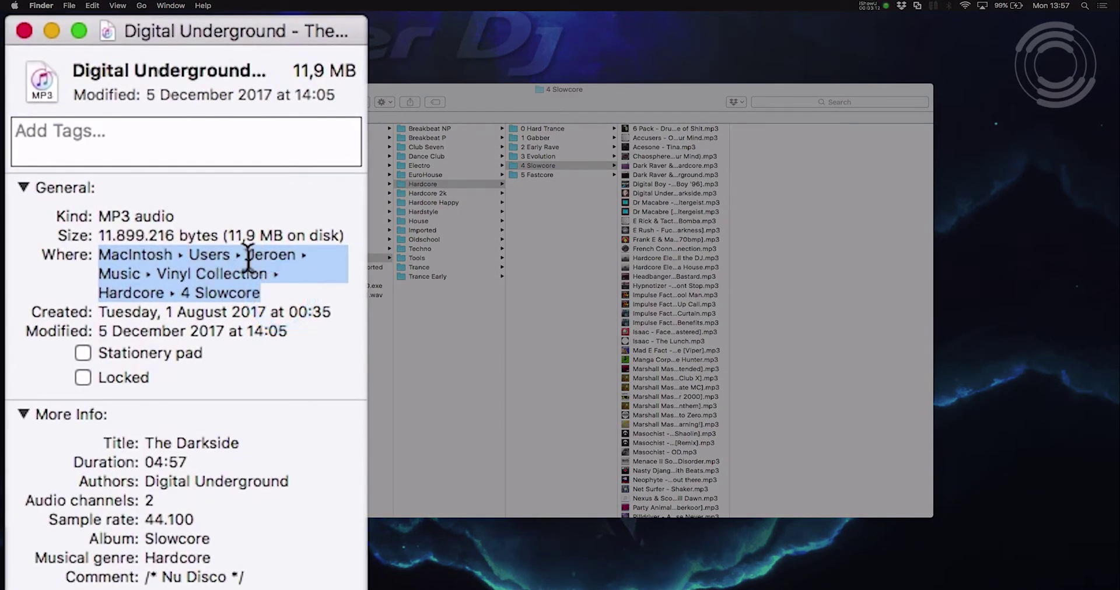
pyautogui.click(249, 258)
pyautogui.moveTo(249, 259); pyautogui.dragTo(295, 257)
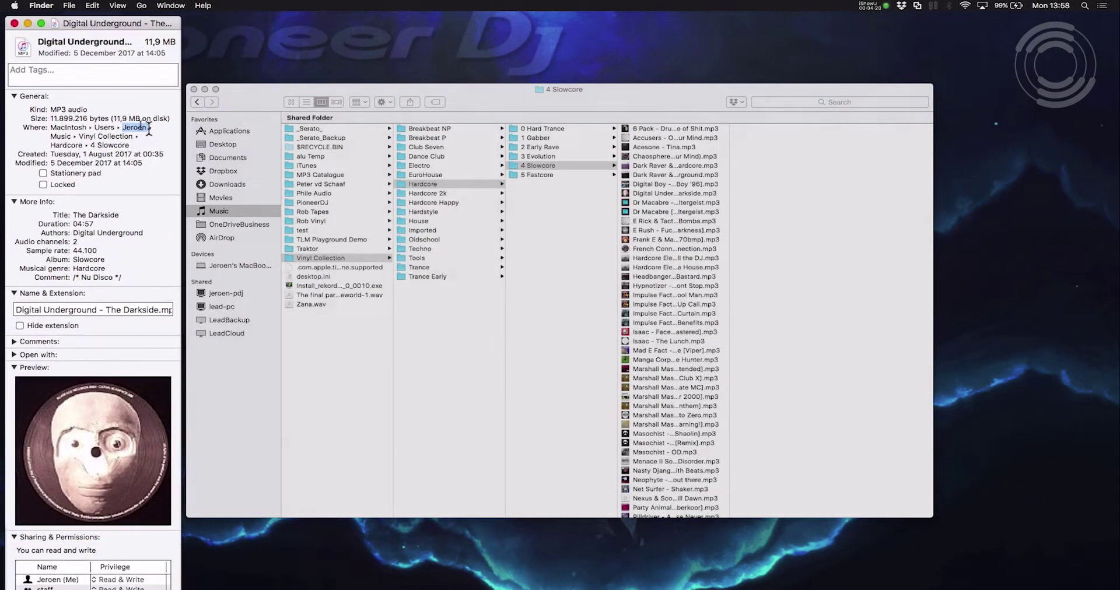
pyautogui.press('super+w')
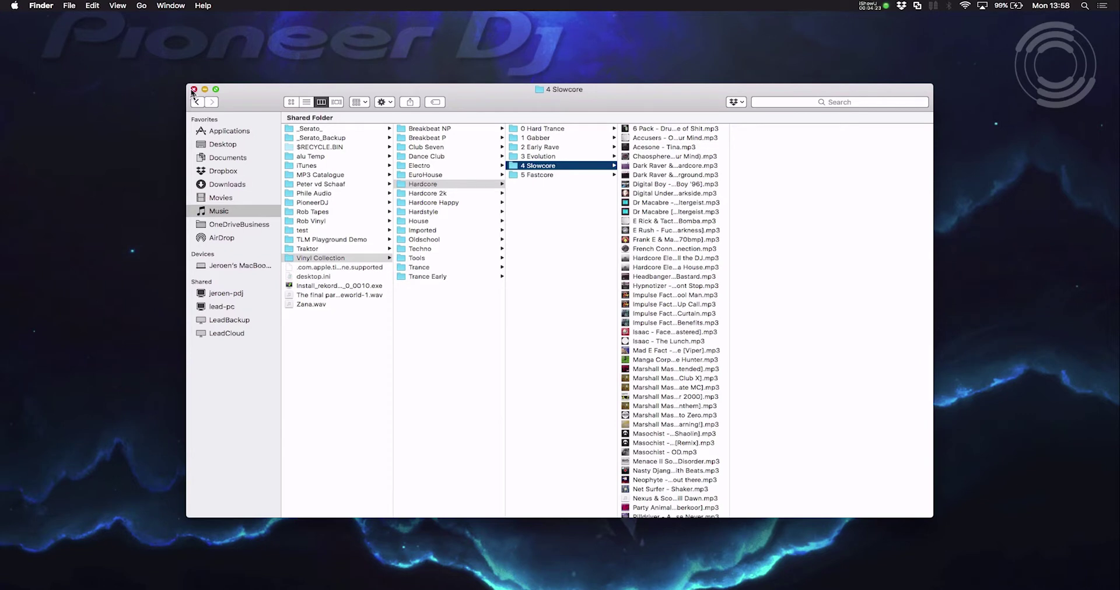
pyautogui.click(194, 90)
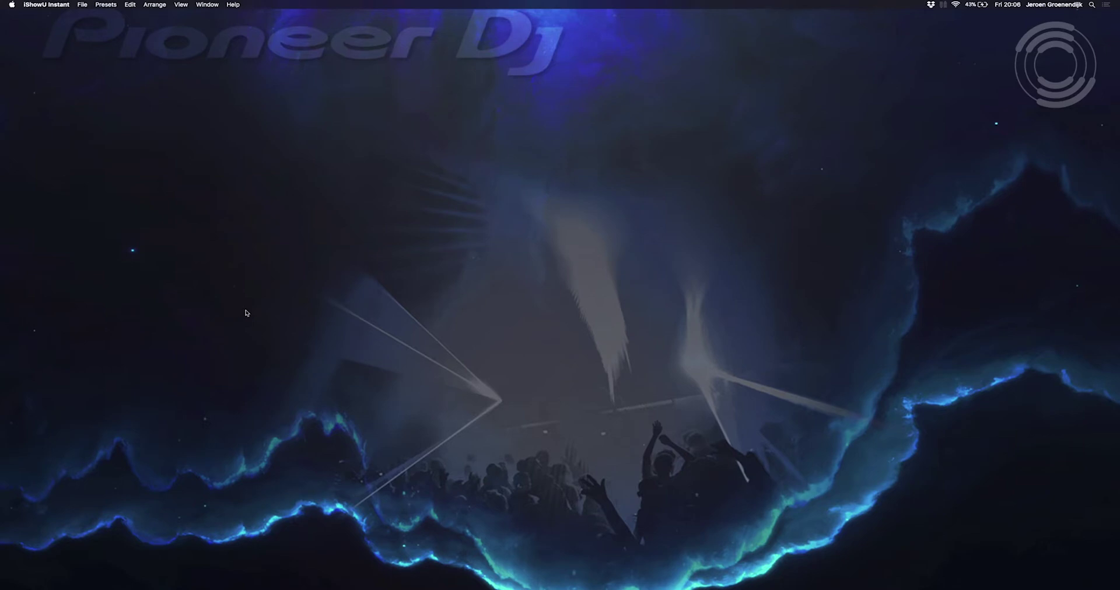
# Open File Synchronization and delete the existing Electro folder pair
pyautogui.press('cmd+space')
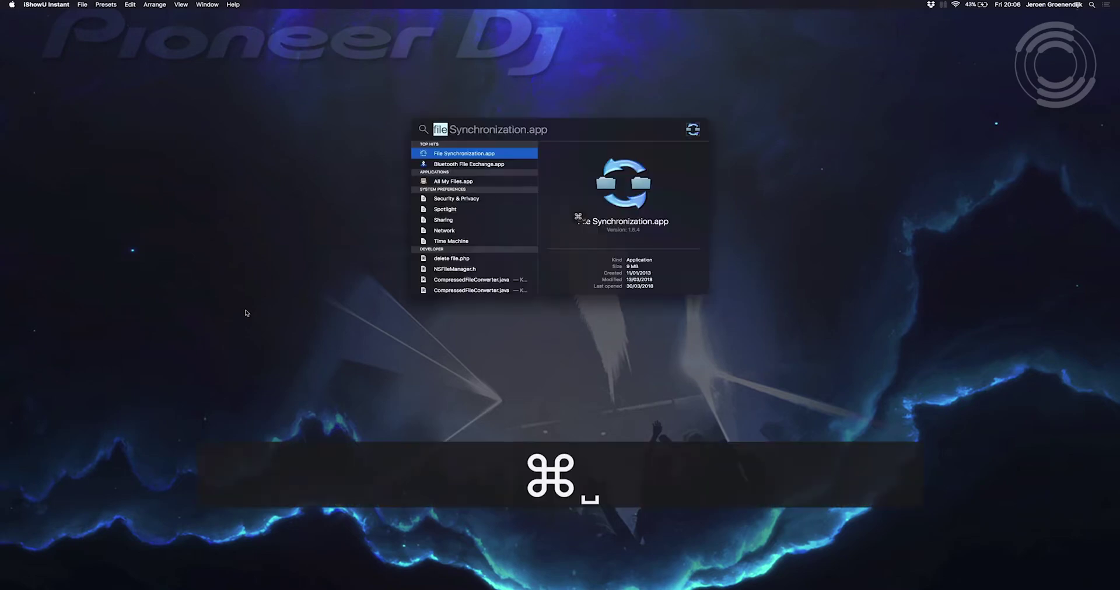
pyautogui.write('file')
pyautogui.press('Return')
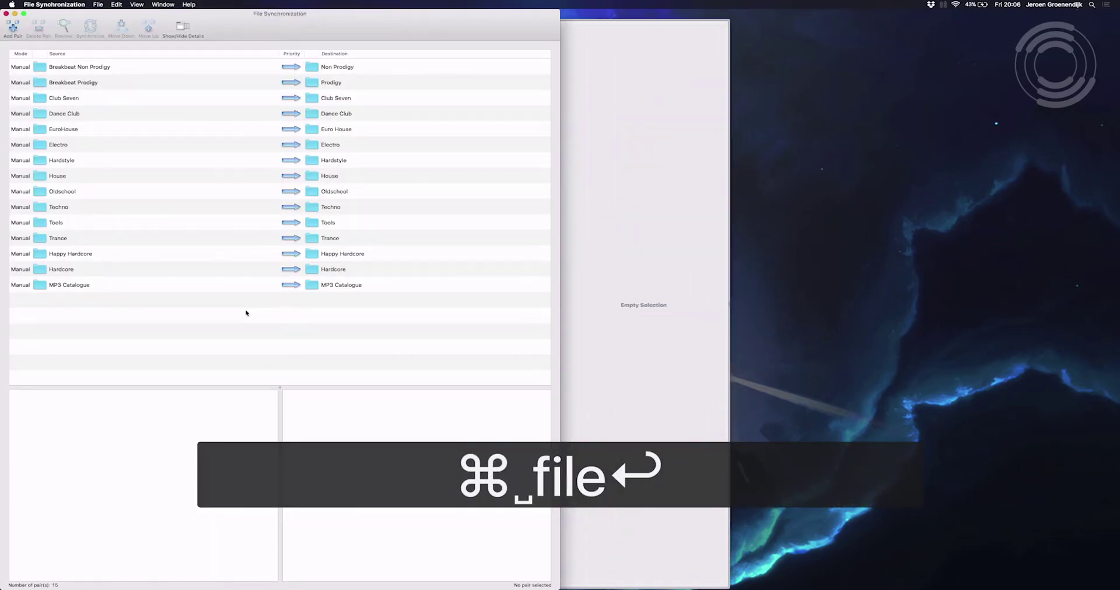
pyautogui.click(61, 145)
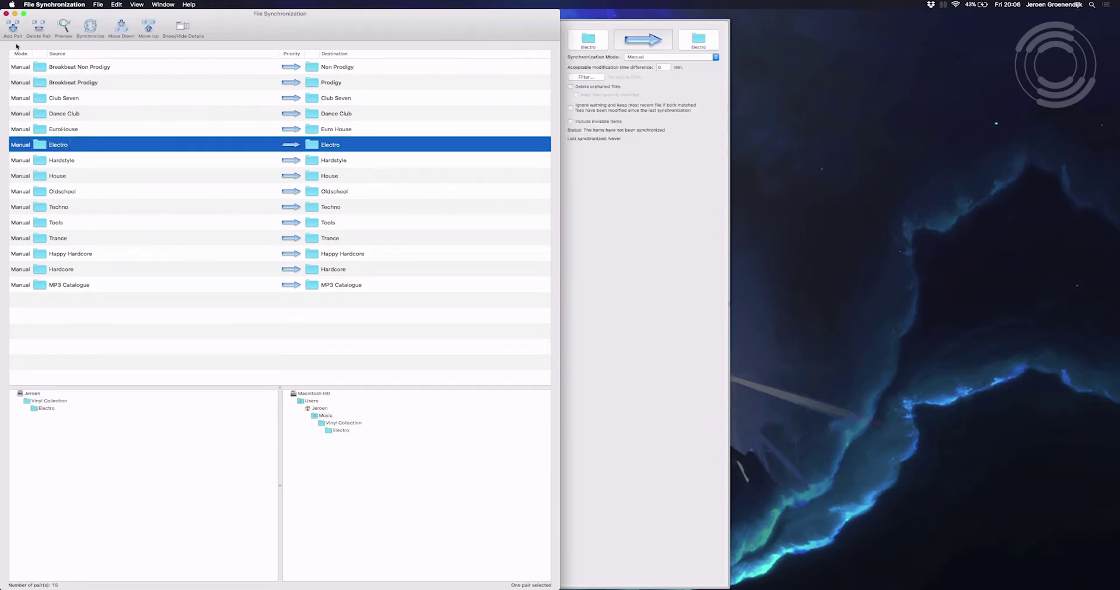
pyautogui.click(38, 31)
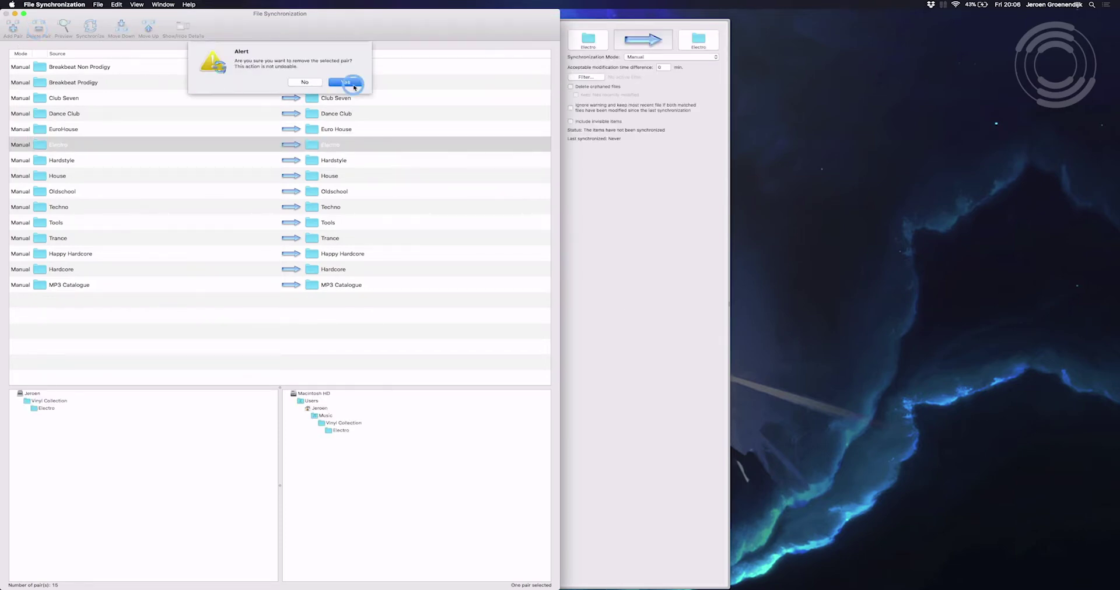
pyautogui.click(353, 85)
# Add a folder pair with LeadBackup's Vinyl Collection Electro folder as source and a one-way source-to-destination sync direction
pyautogui.click(13, 29)
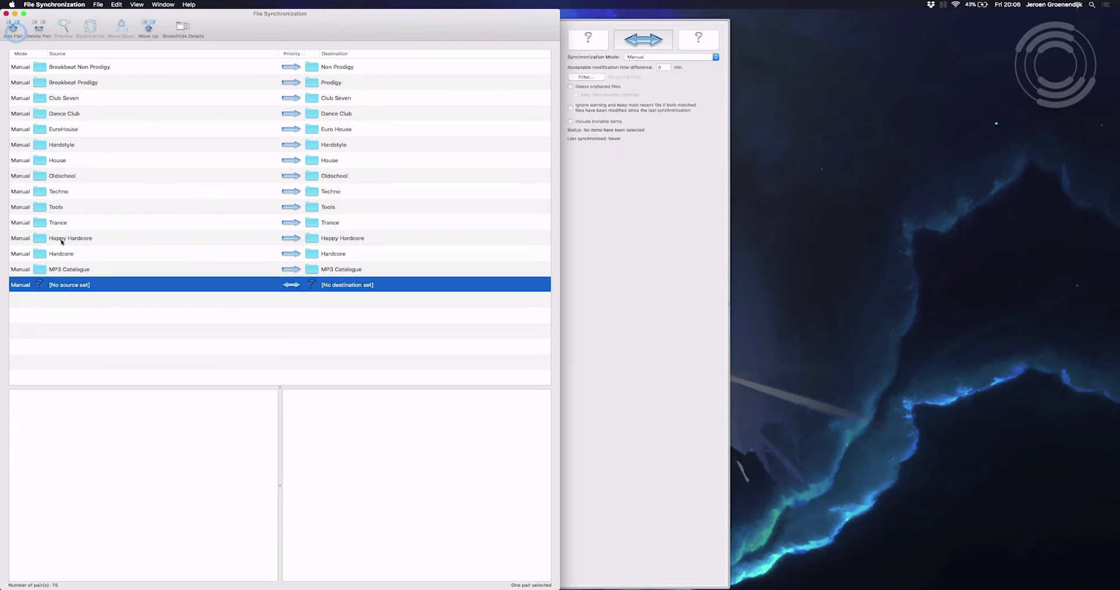
pyautogui.click(588, 39)
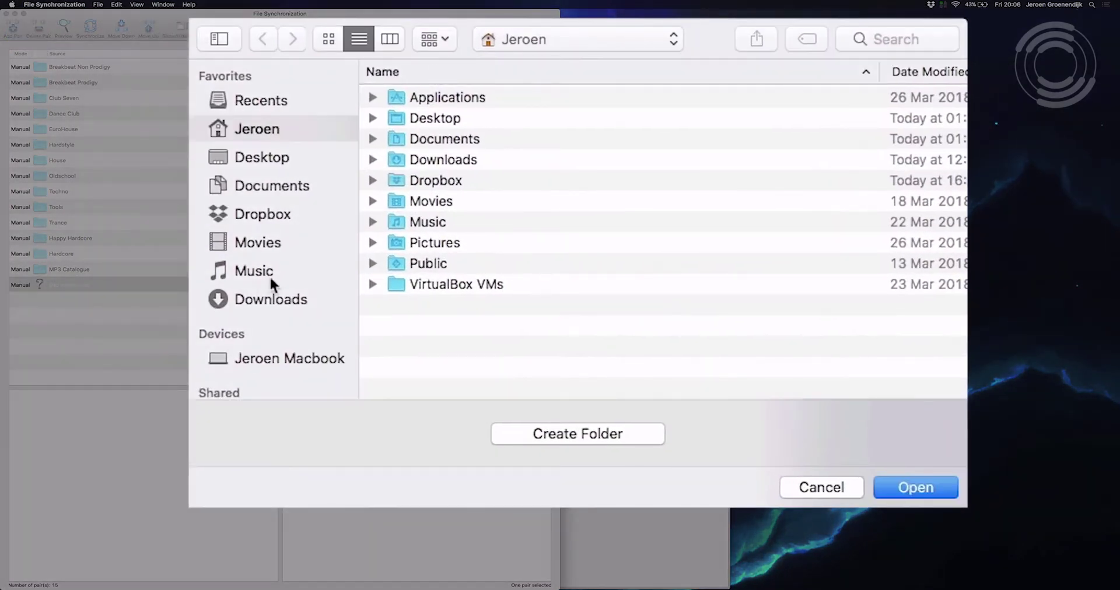
pyautogui.scroll(-5, 270, 275)
pyautogui.click(270, 242)
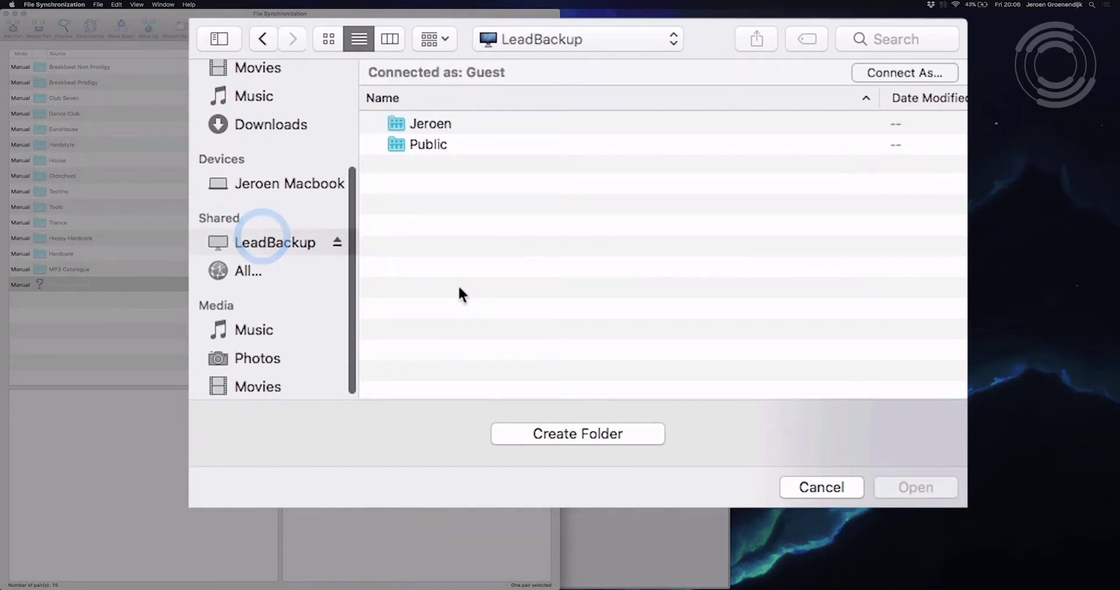
pyautogui.doubleClick(421, 124)
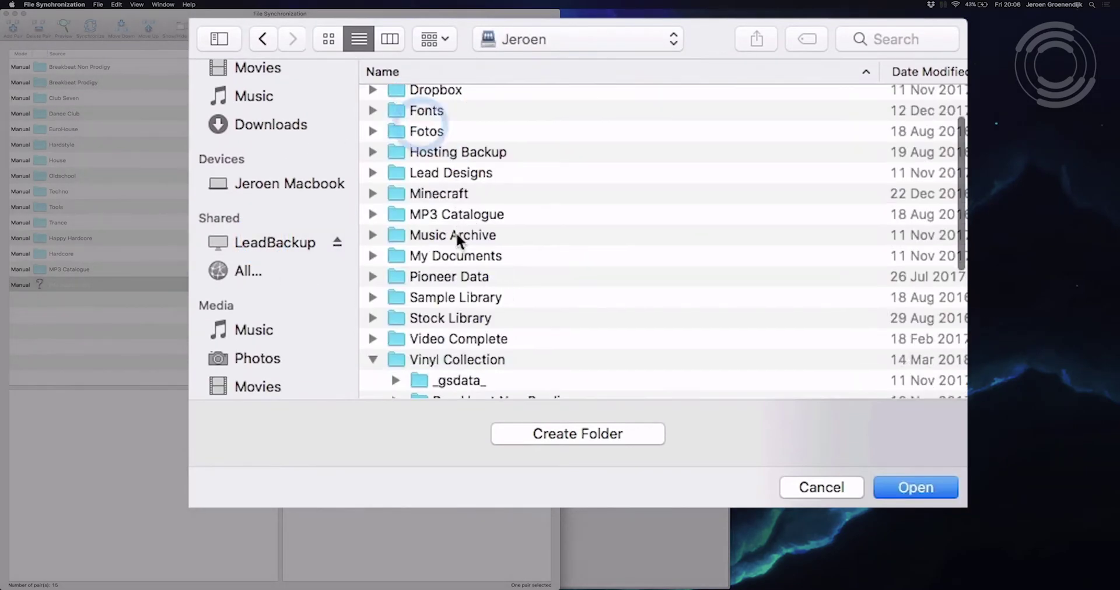
pyautogui.scroll(-5, 456, 232)
pyautogui.click(452, 179)
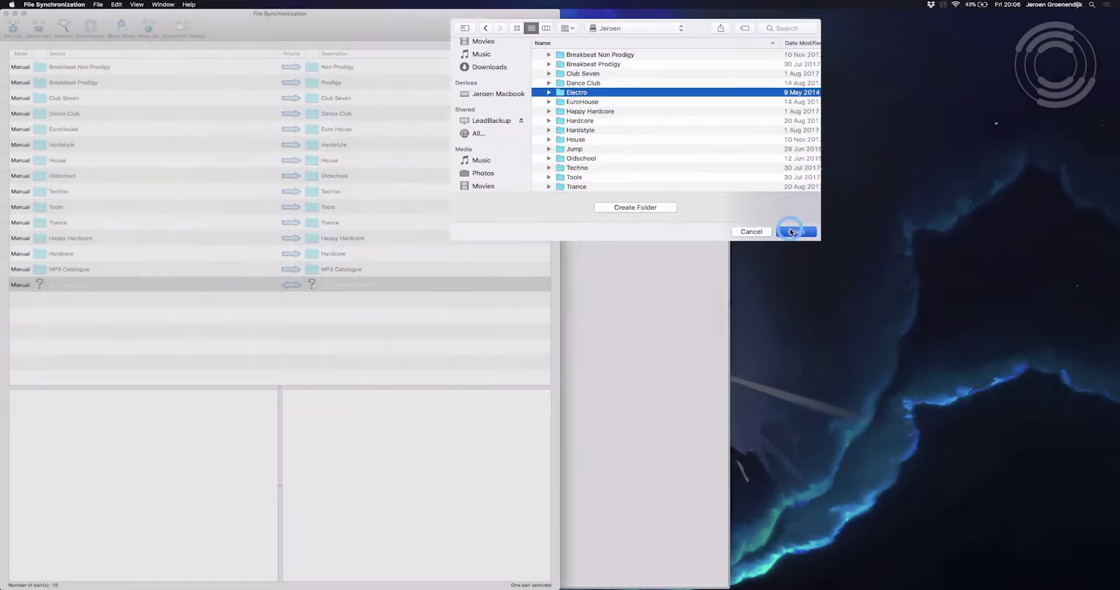
pyautogui.click(902, 480)
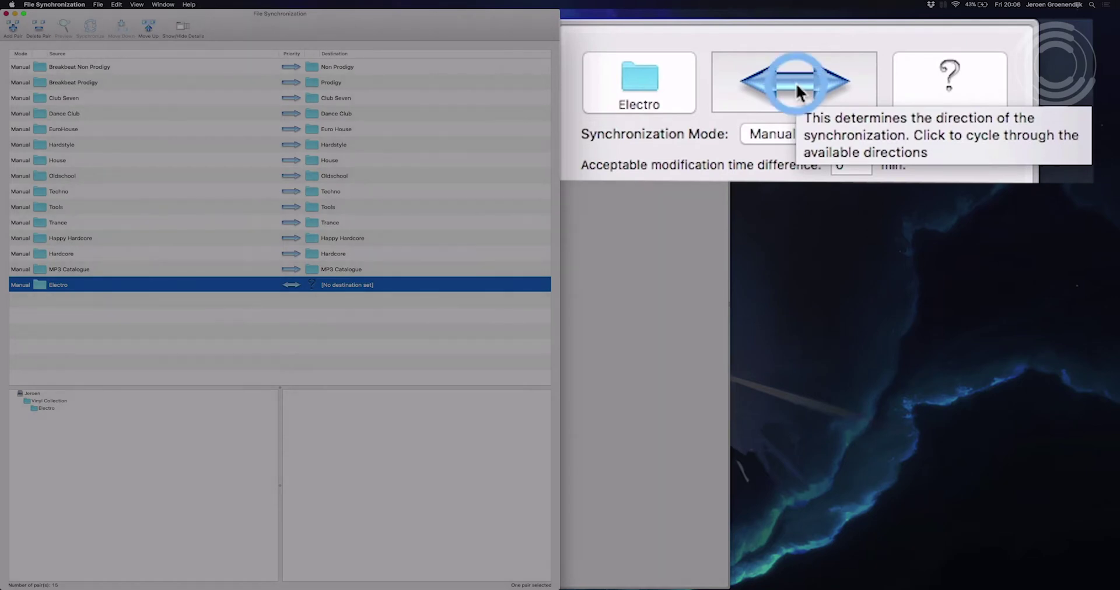
pyautogui.click(796, 82)
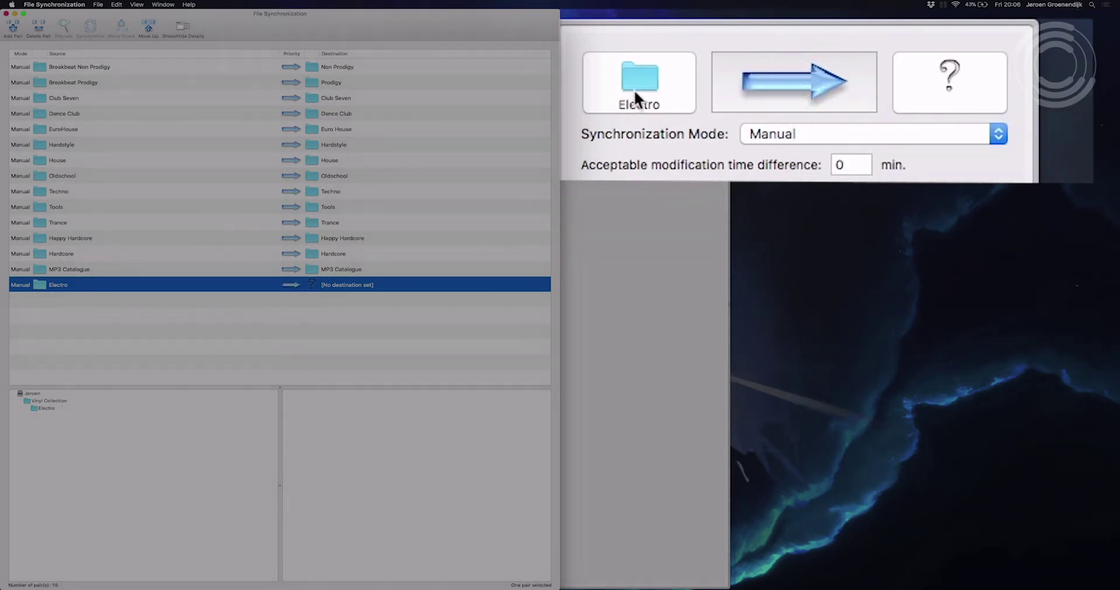
# Set the new pair's destination to the Electro folder in Music's Vinyl Collection and enable deletion of orphaned files
pyautogui.click(932, 83)
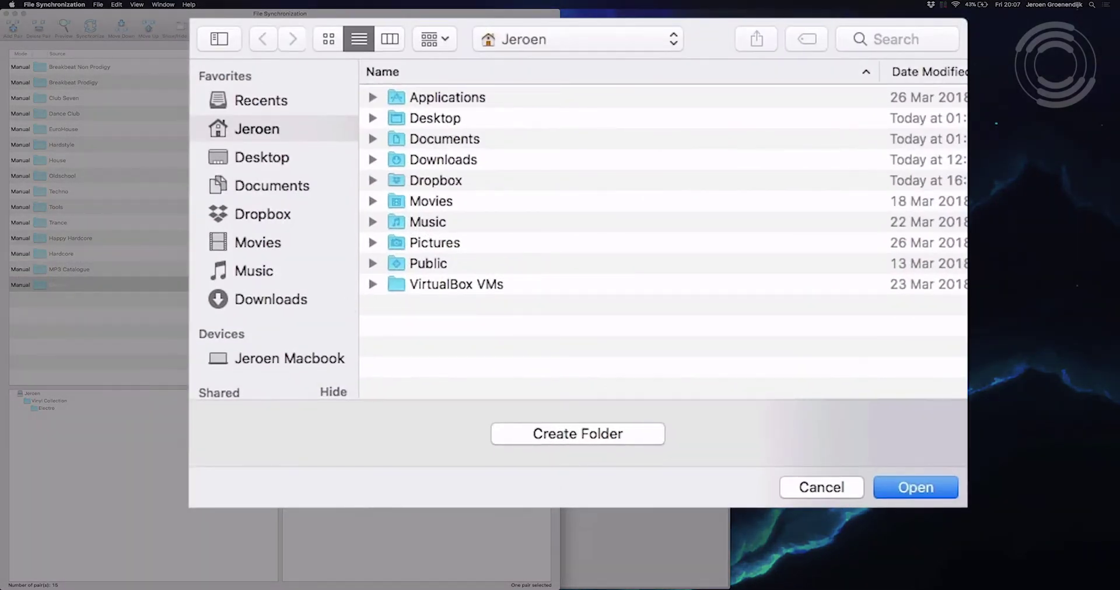
pyautogui.click(254, 268)
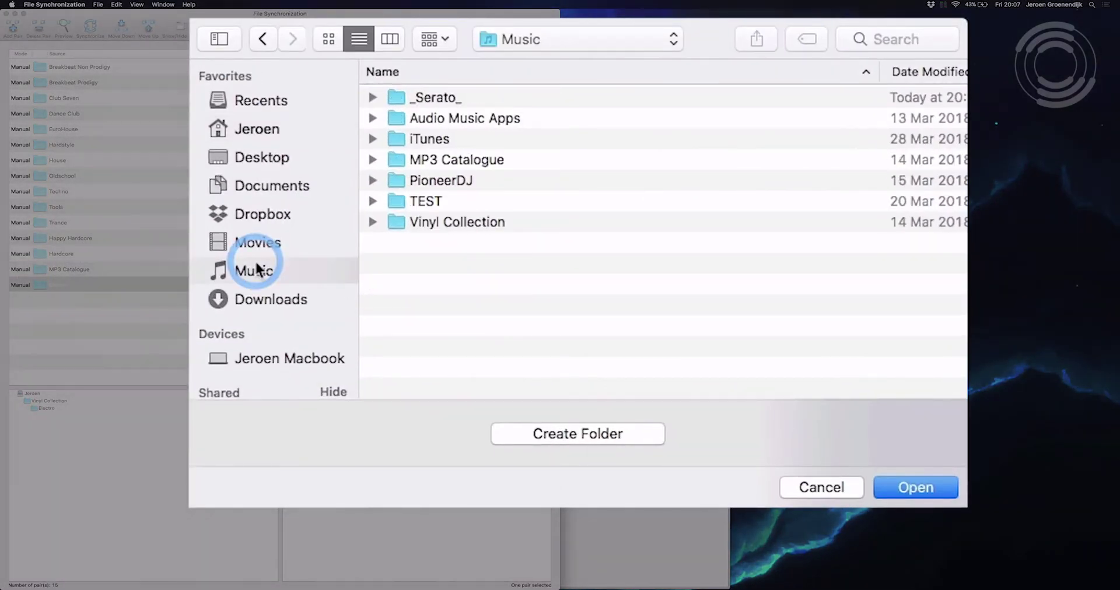
pyautogui.click(372, 221)
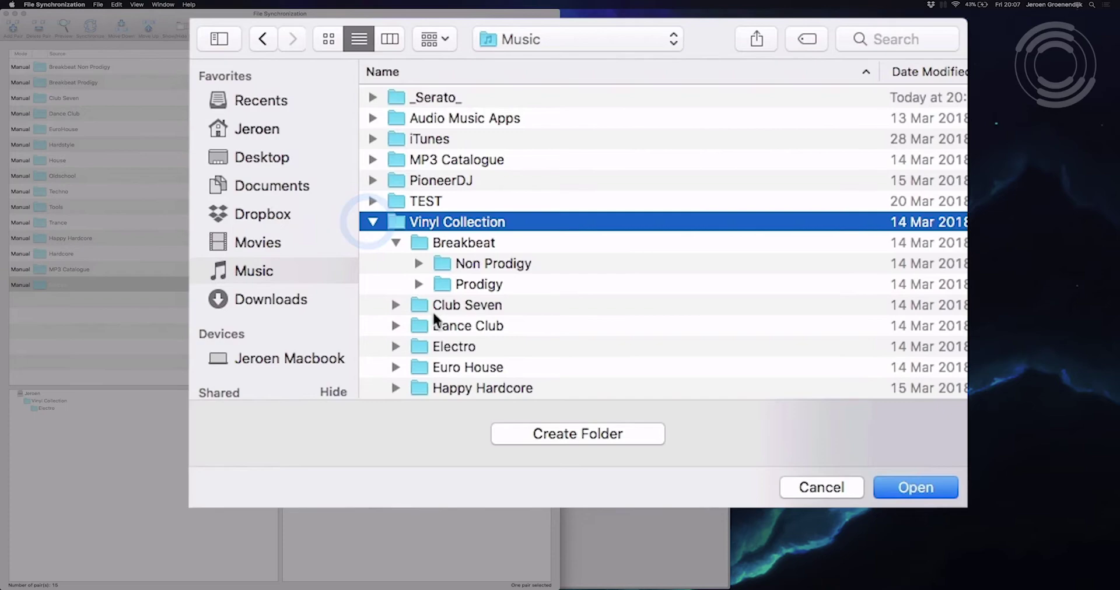
pyautogui.click(439, 346)
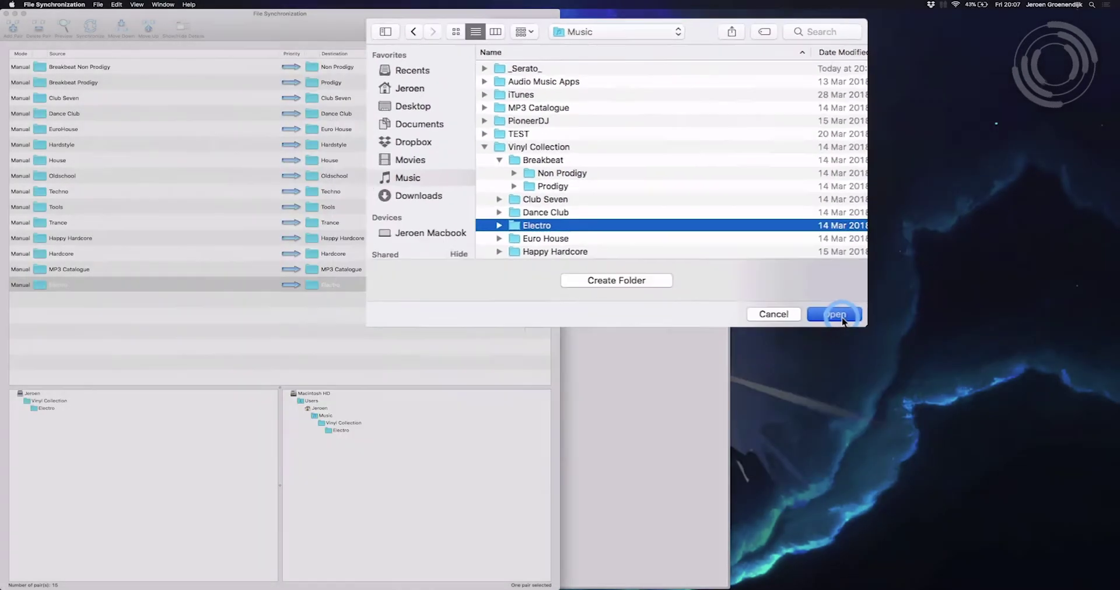
pyautogui.click(916, 488)
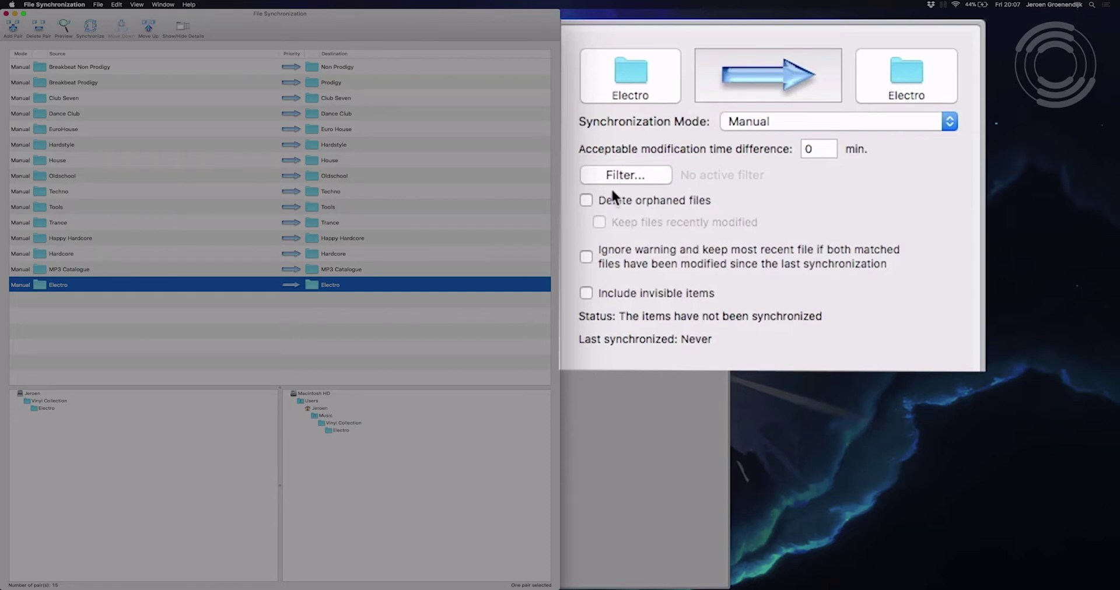
pyautogui.click(587, 199)
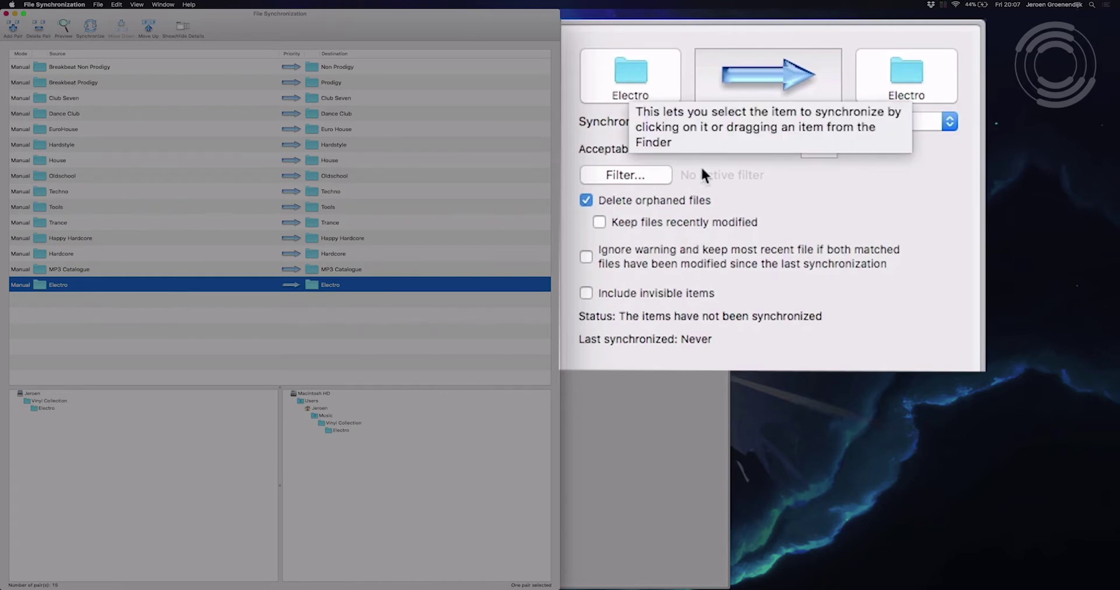
pyautogui.moveTo(692, 220)
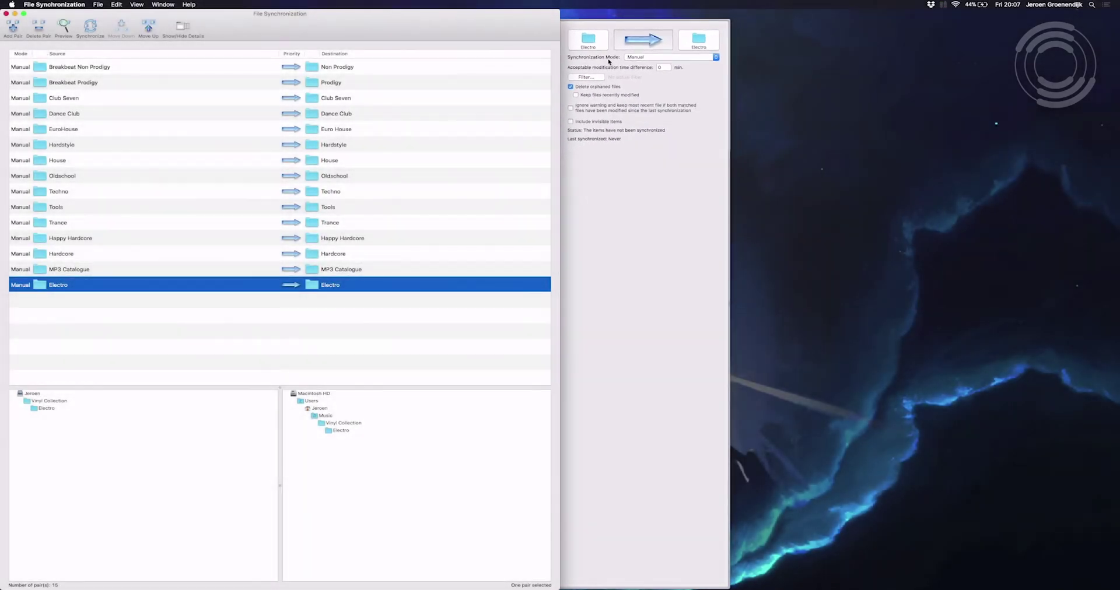
# Select all folder pairs in the list and synchronize them
pyautogui.click(134, 320)
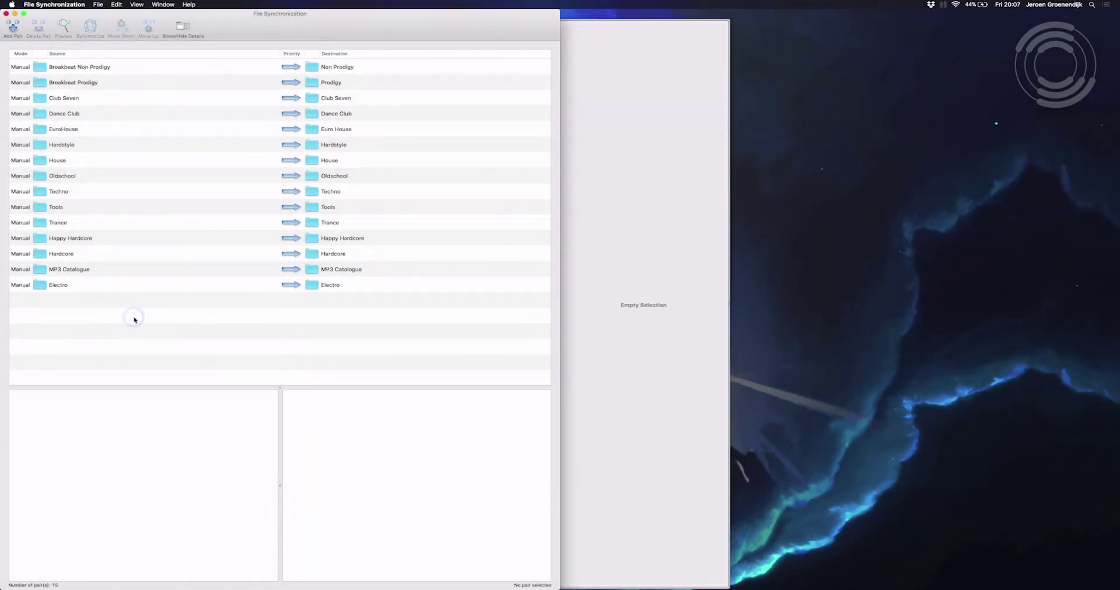
pyautogui.press('super+a')
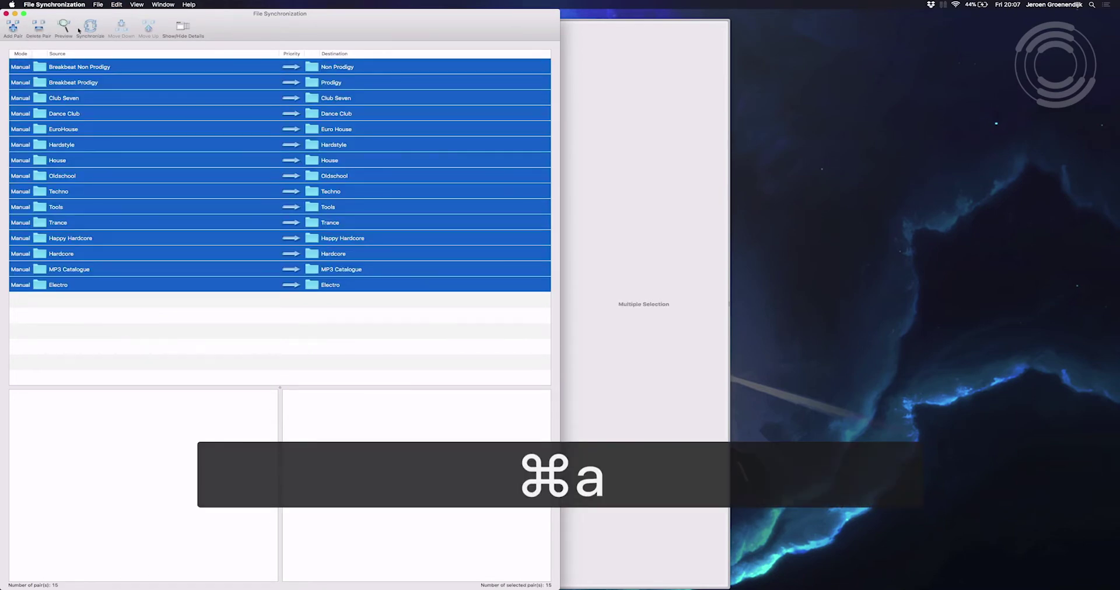
pyautogui.click(90, 30)
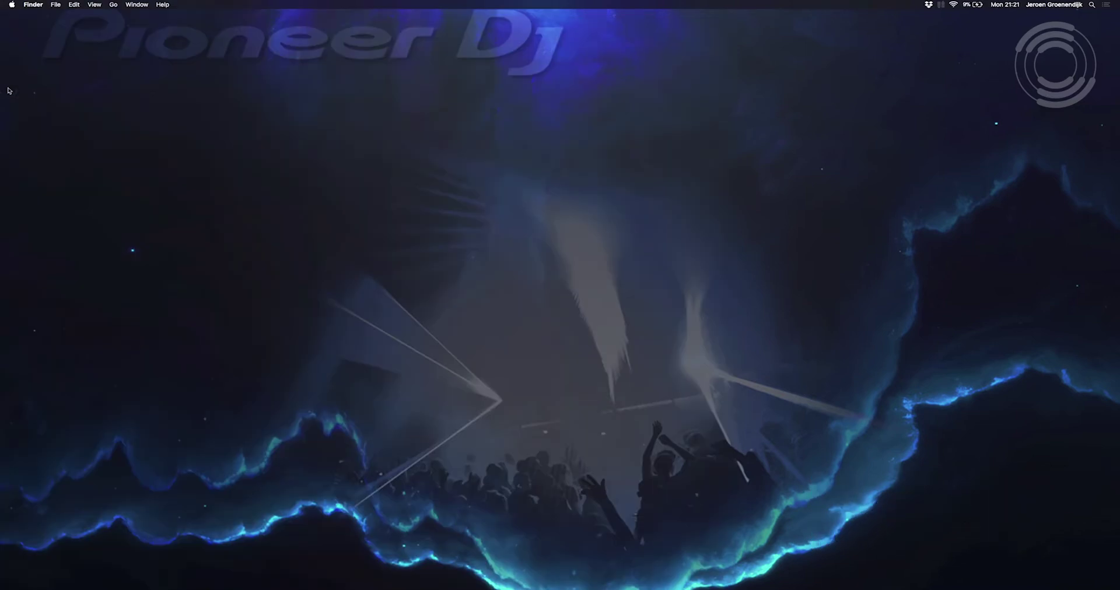
# Switch to Finder, examine the Vinyl Collection folder inside the home folder's Music directory, and close the window when done
pyautogui.press('super+space')
pyautogui.write('finder')
pyautogui.press('Return')
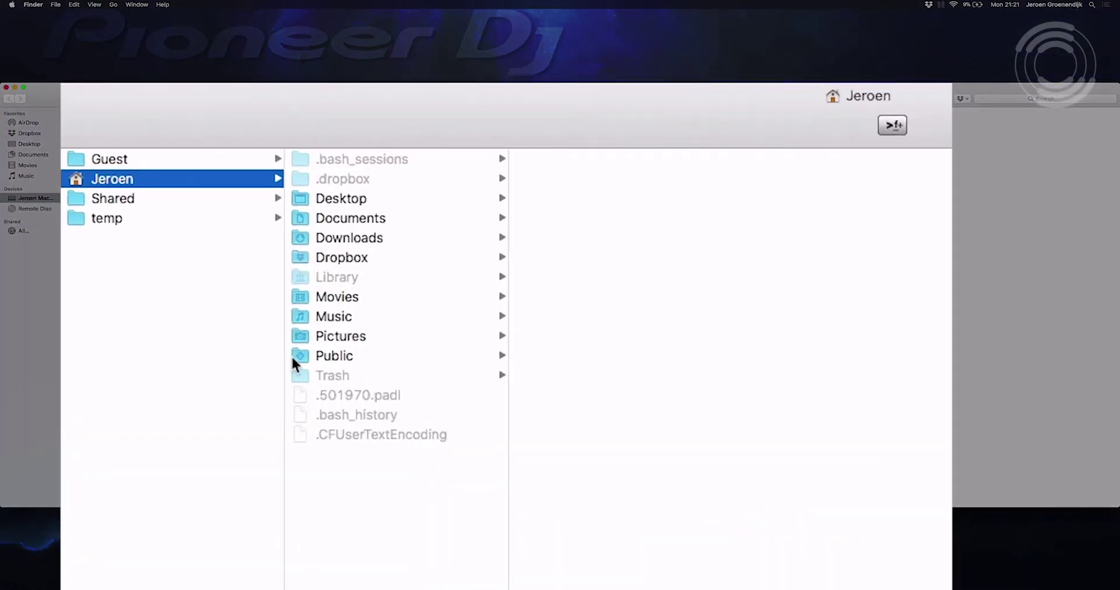
pyautogui.click(363, 318)
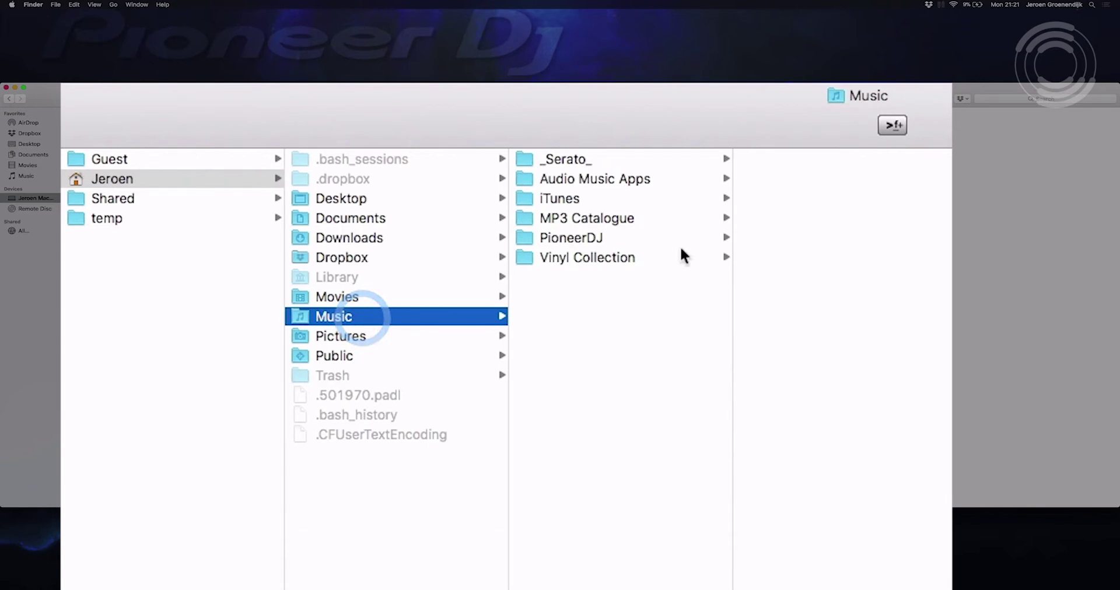
pyautogui.click(611, 256)
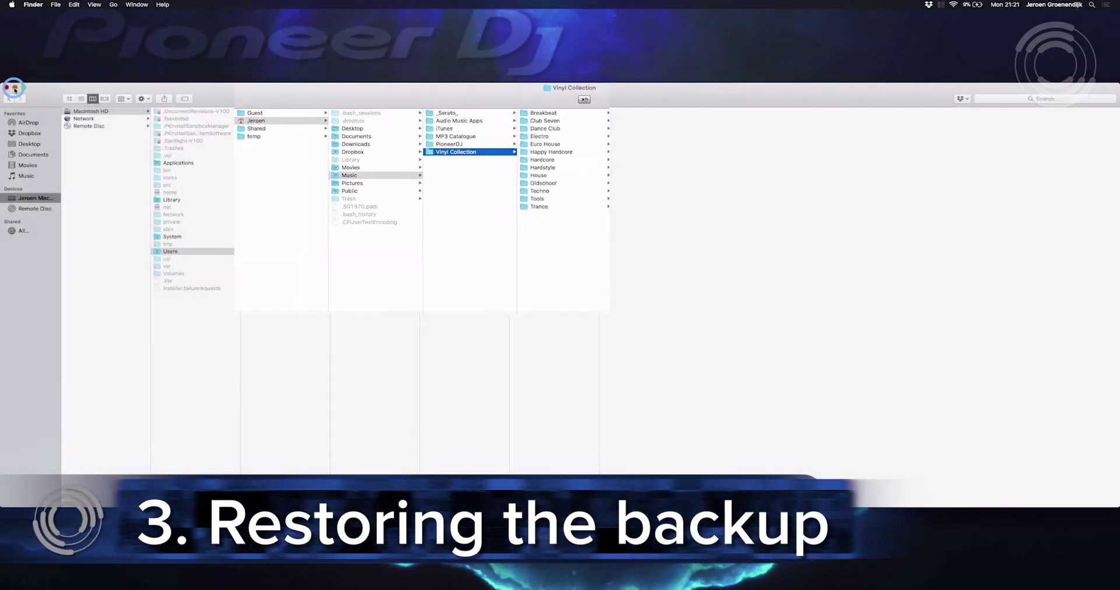
pyautogui.click(14, 89)
# Launch rekordbox through a system search
pyautogui.press('super+space')
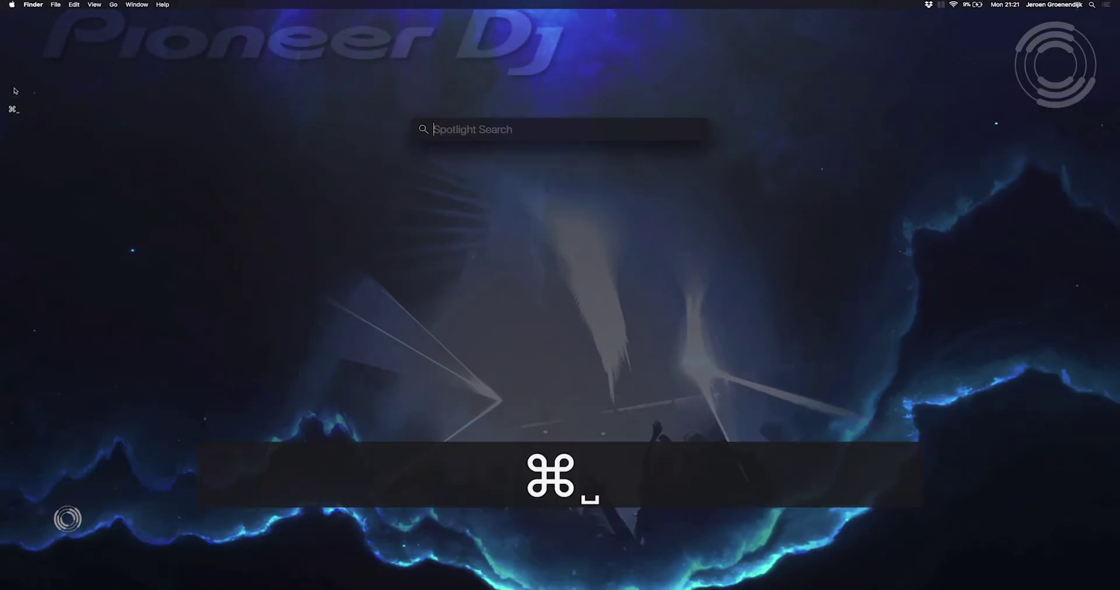
pyautogui.write('reko')
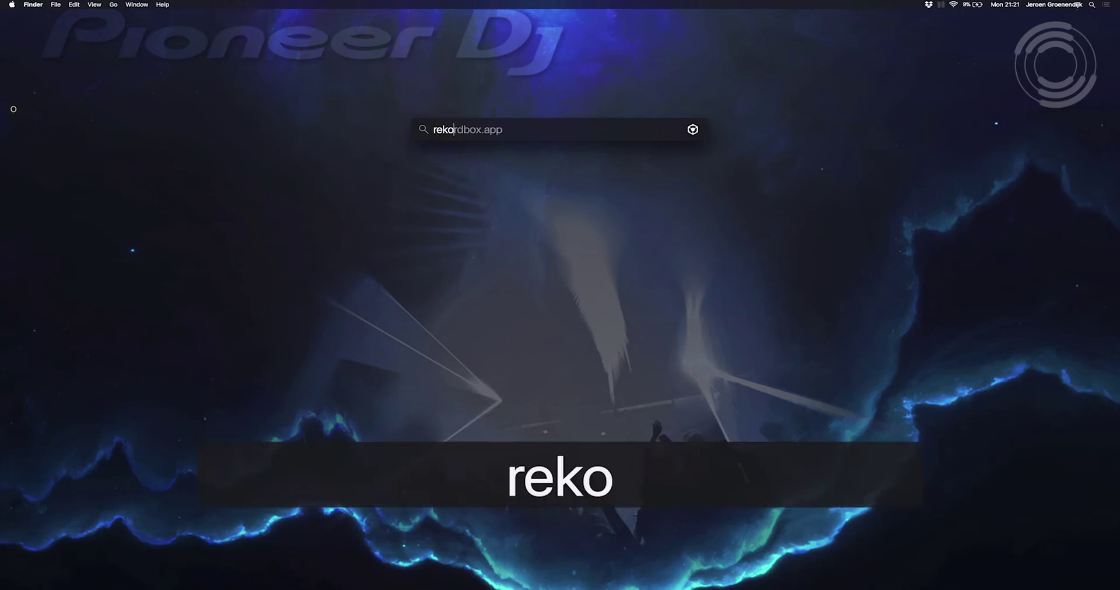
pyautogui.press('Return')
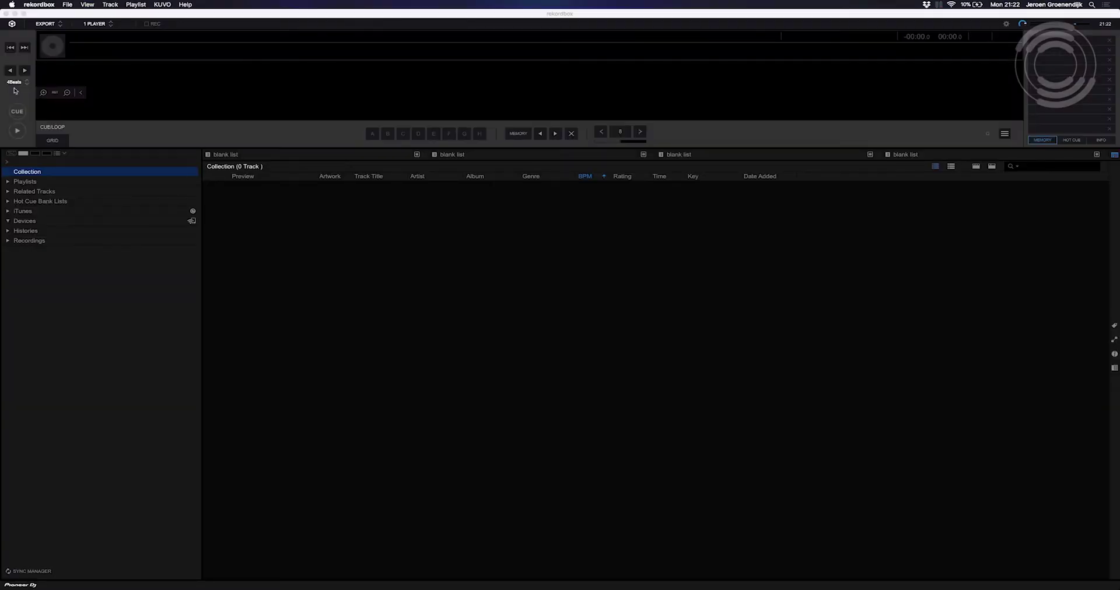
# Restore the library from rekordbox_bak_20180319.zip in the Rekordbox Backups folder, agreeing to overwrite the present library and acknowledging completion
pyautogui.click(67, 5)
pyautogui.moveTo(79, 40)
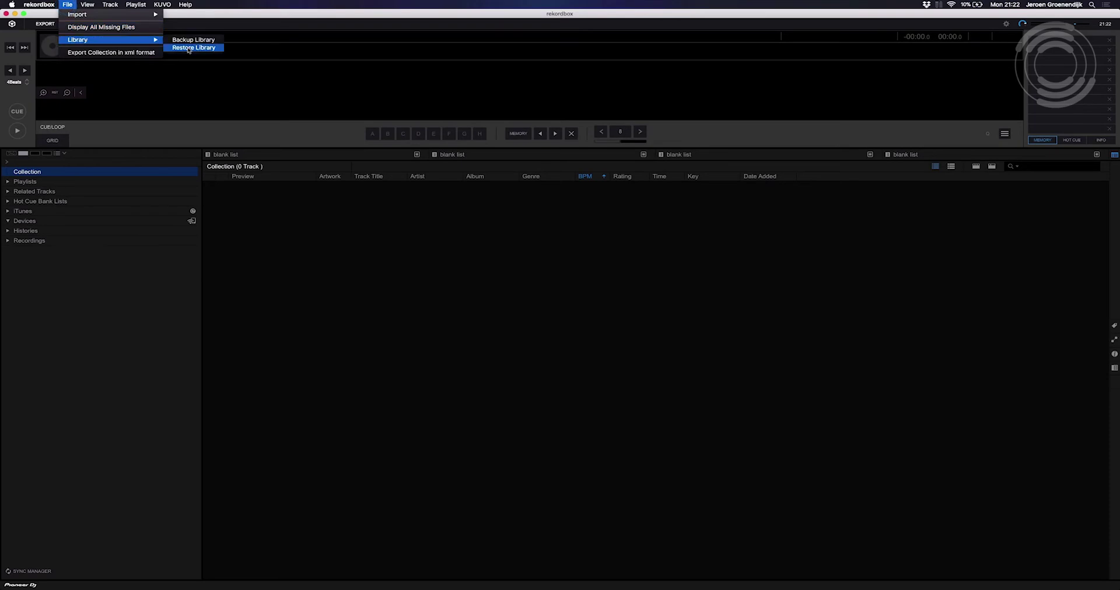
pyautogui.click(188, 48)
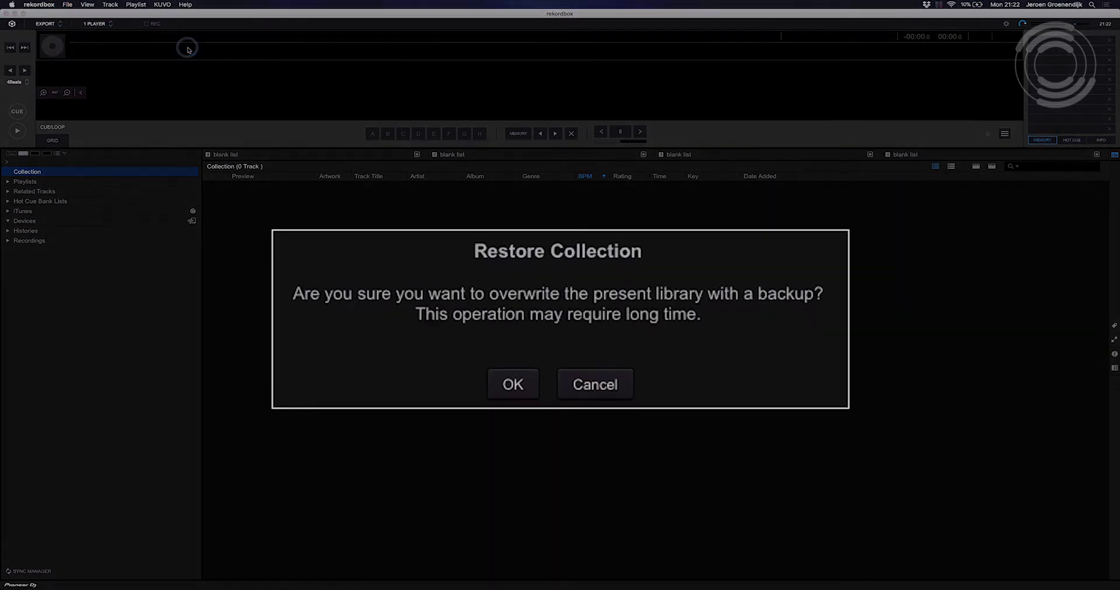
pyautogui.click(514, 394)
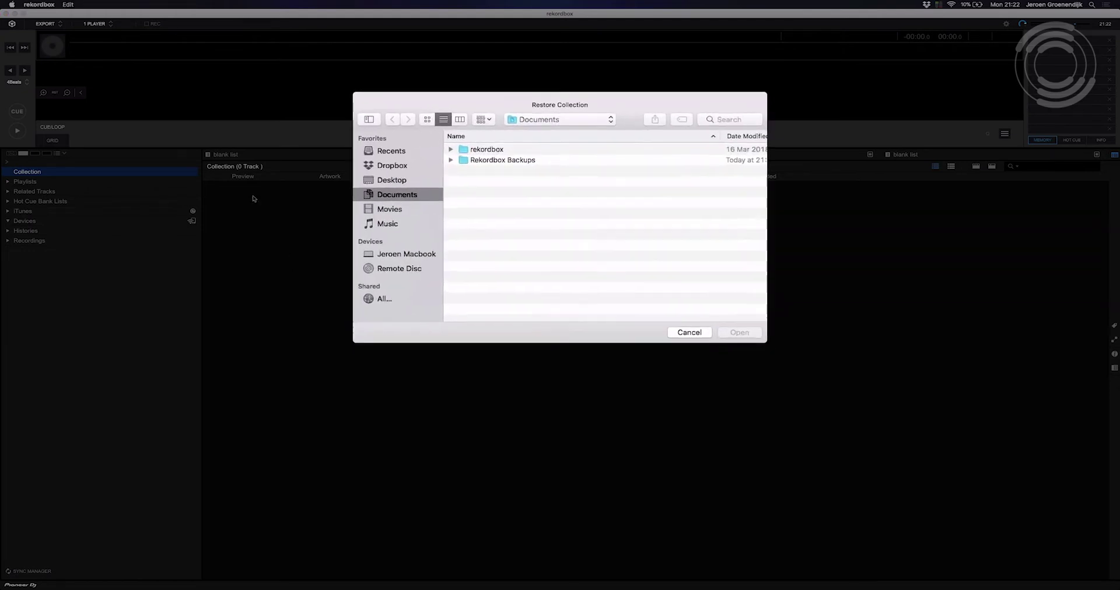
pyautogui.doubleClick(470, 165)
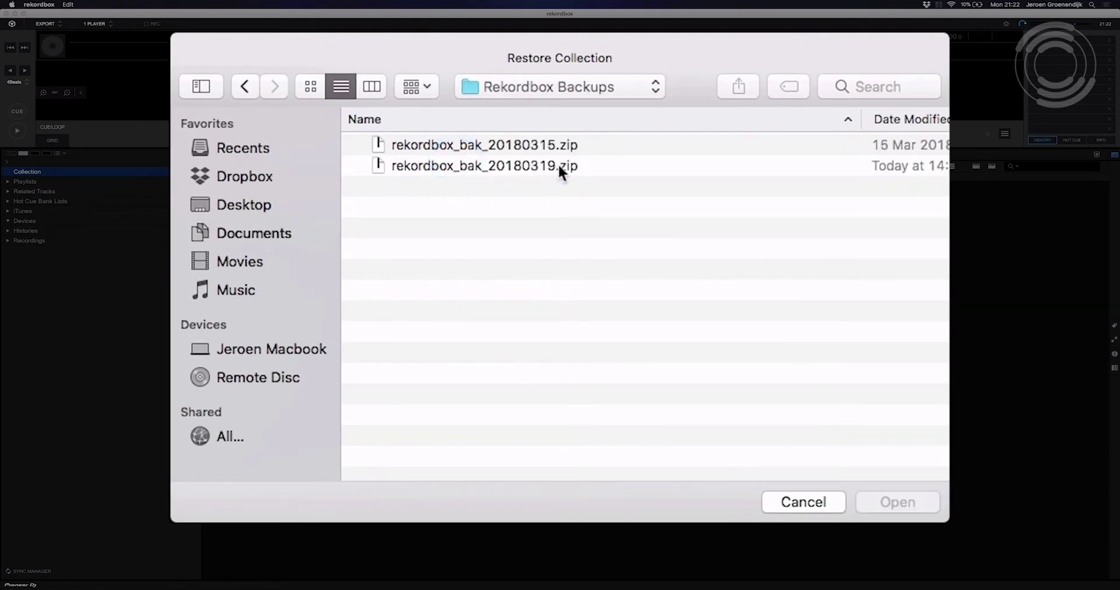
pyautogui.click(544, 165)
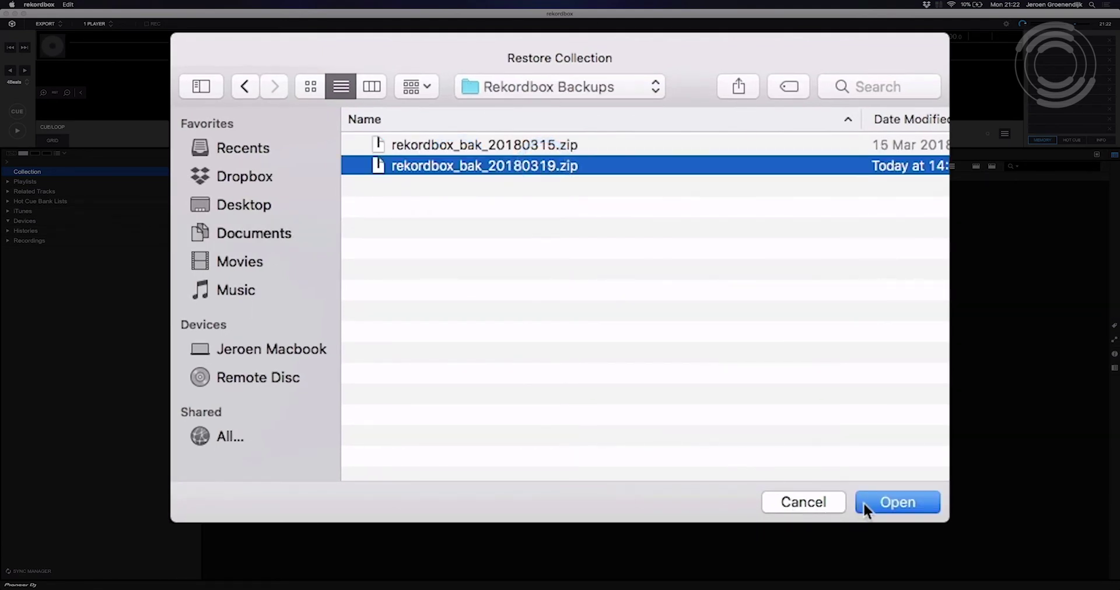
pyautogui.click(884, 501)
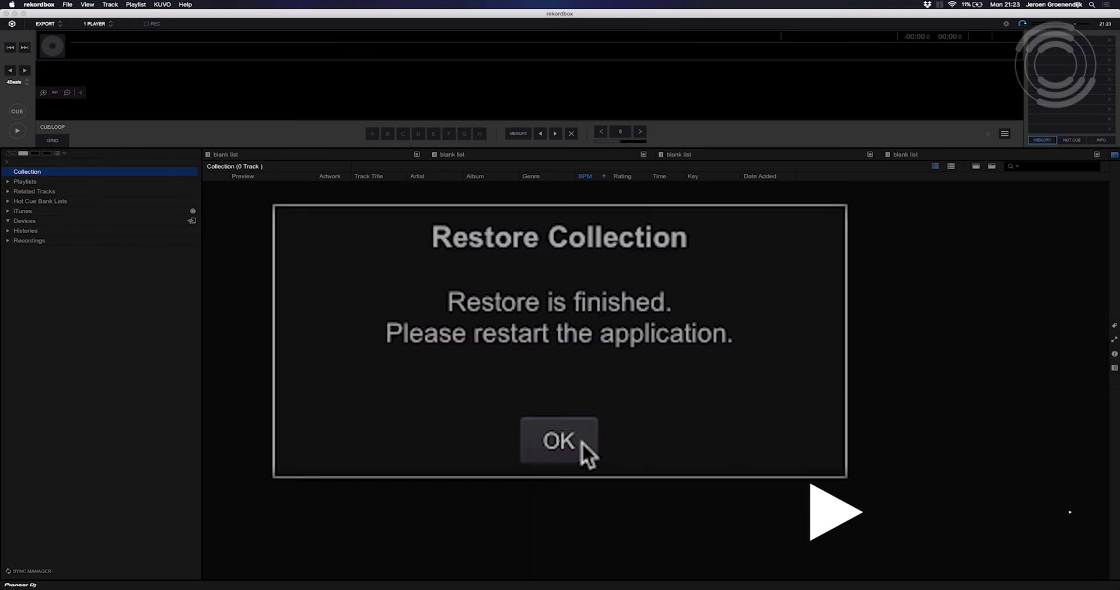
pyautogui.click(581, 443)
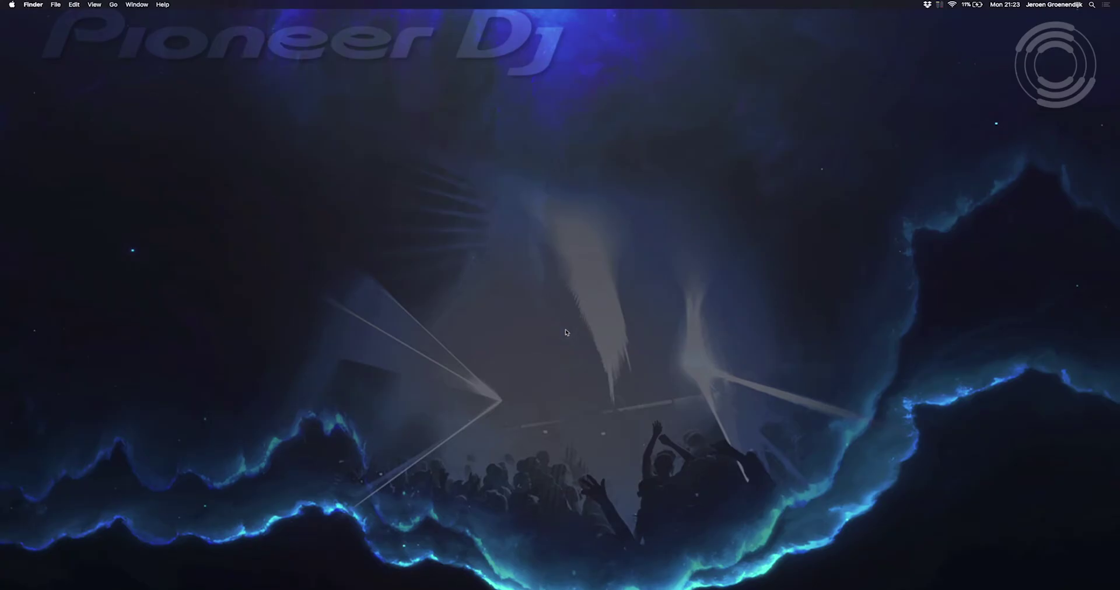
# Restart rekordbox after the library restore
pyautogui.press('super+space')
pyautogui.write('reko')
pyautogui.press('Return')
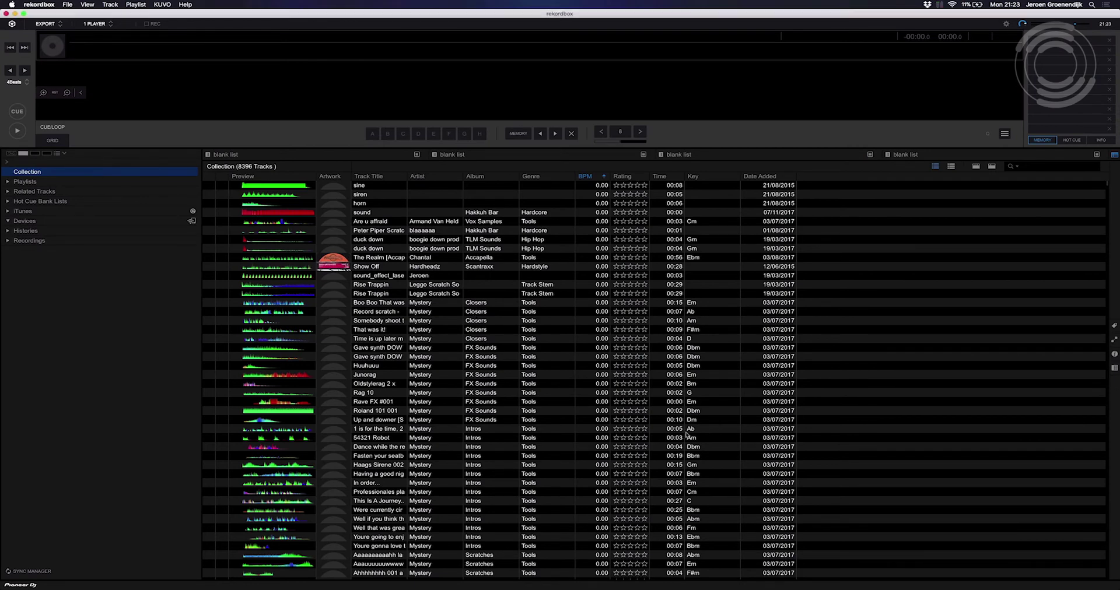
# Look through the restored collection's tracks and load Burning [Vibe] into the player
pyautogui.scroll(-20, 598, 457)
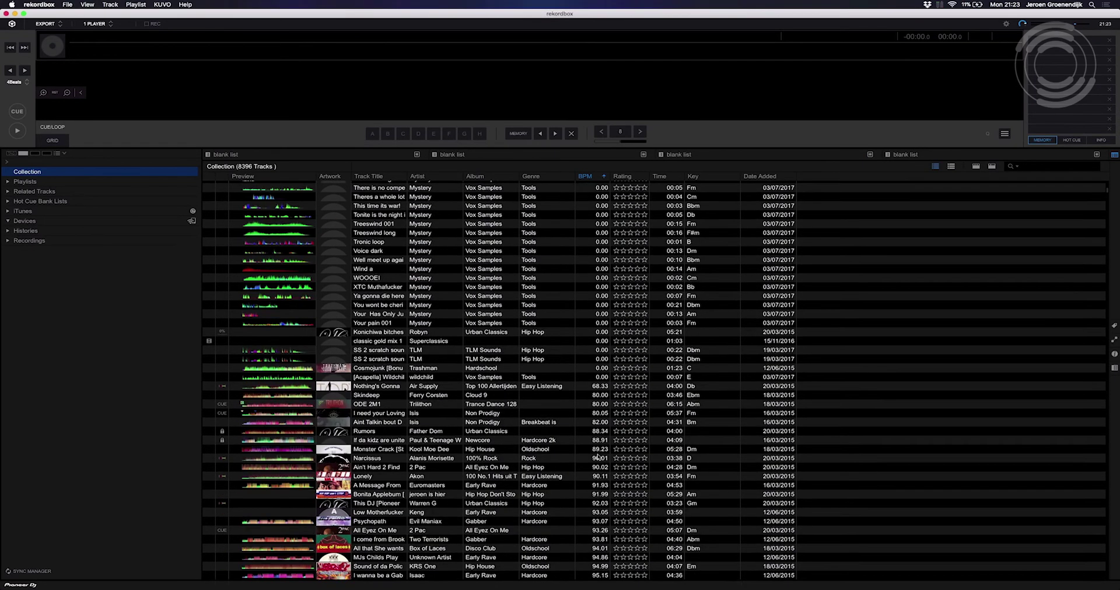
pyautogui.scroll(-20, 598, 457)
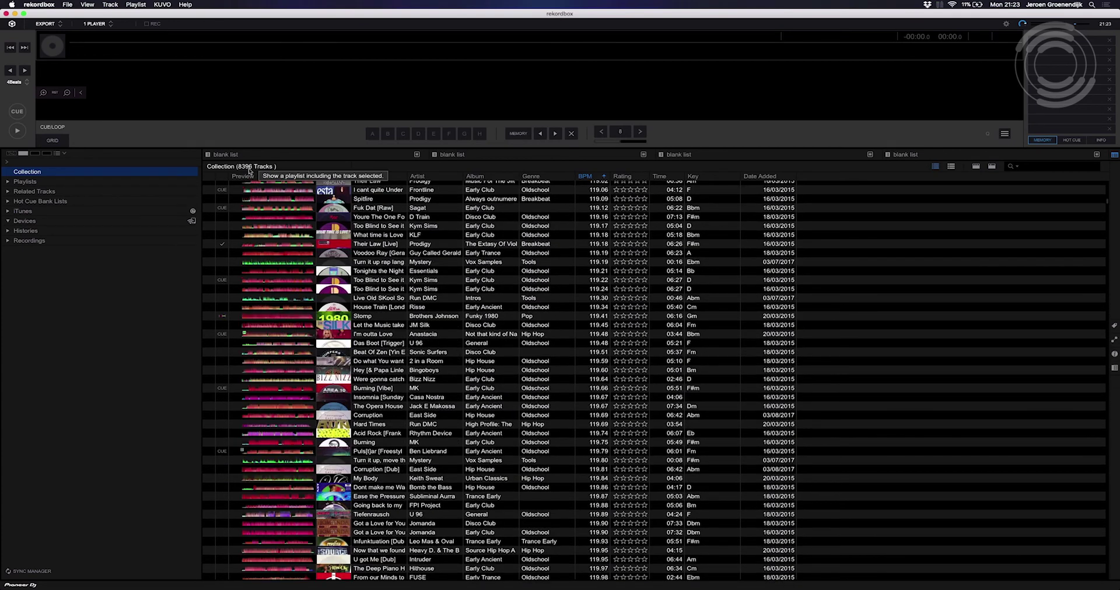
pyautogui.click(445, 390)
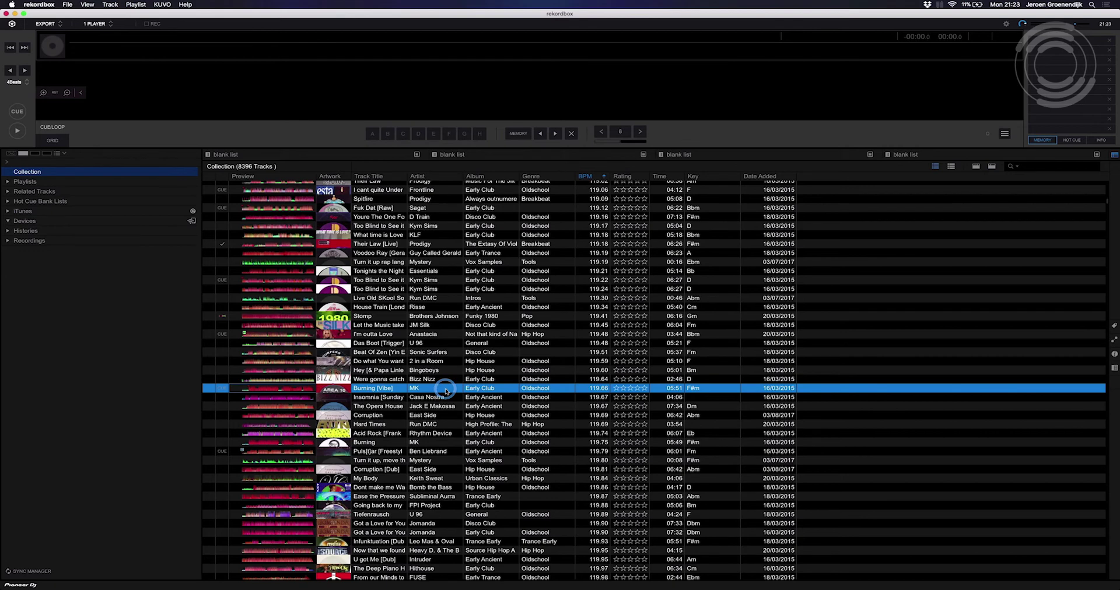
pyautogui.moveTo(445, 389)
pyautogui.mouseDown()
pyautogui.moveTo(440, 212)
pyautogui.moveTo(416, 100)
pyautogui.mouseUp()
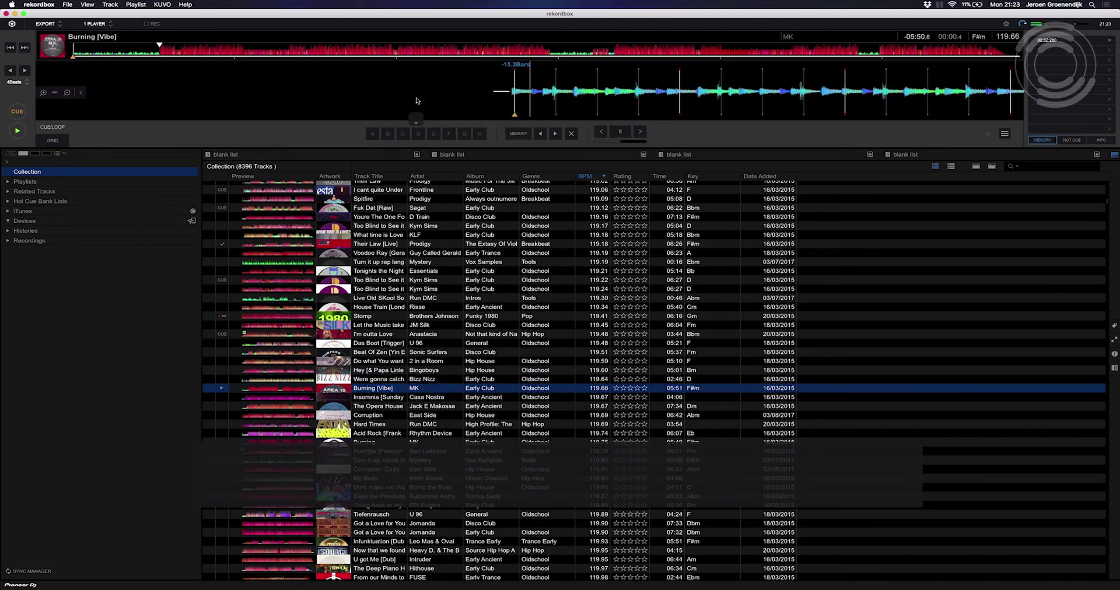
# Search the collection for "are an eye", load Are Am Eye [Pants & Corset] into the player and jump to about 2:51
pyautogui.click(1044, 171)
pyautogui.write('are an')
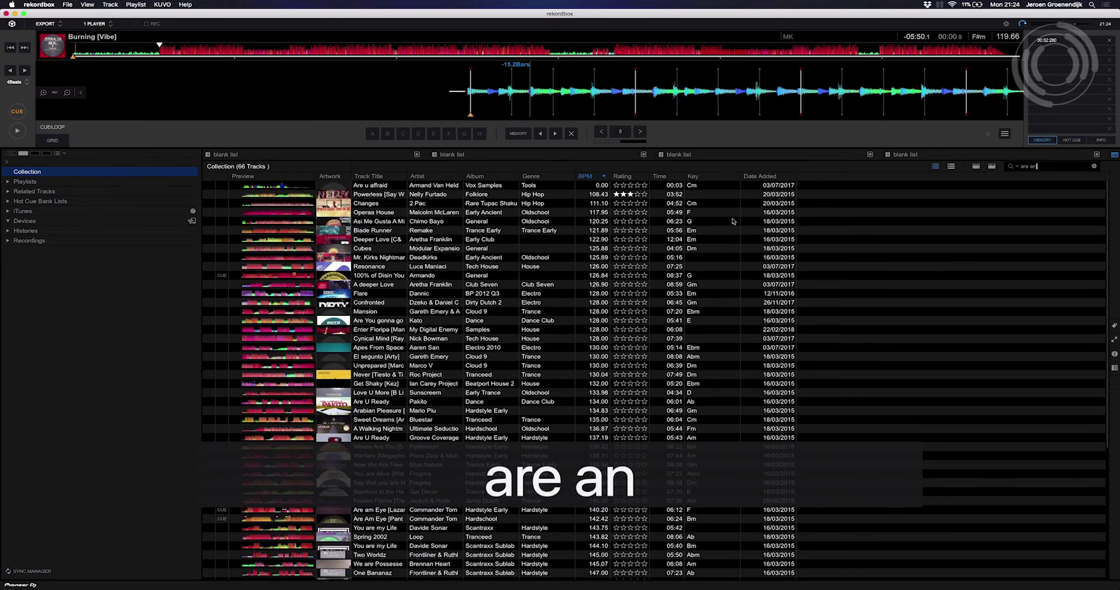
pyautogui.write(' eye')
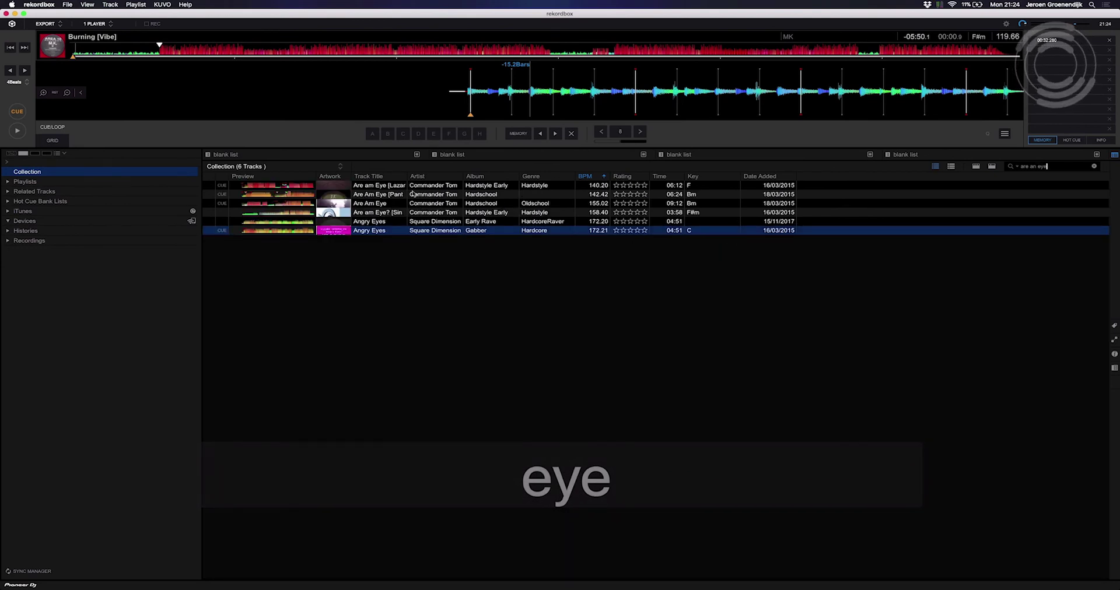
pyautogui.moveTo(429, 194); pyautogui.dragTo(437, 100)
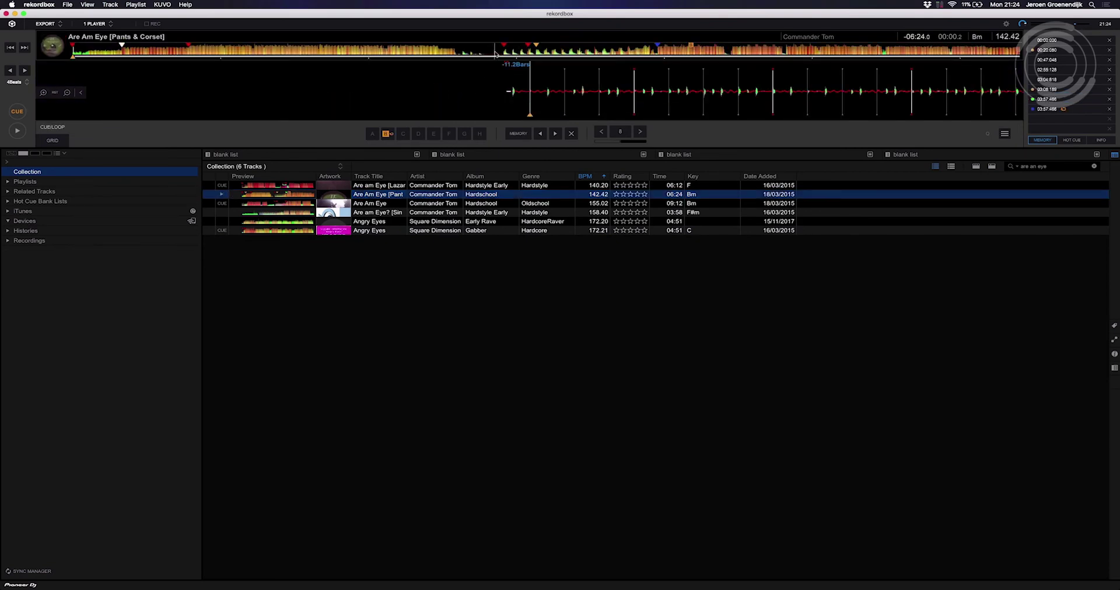
pyautogui.click(496, 54)
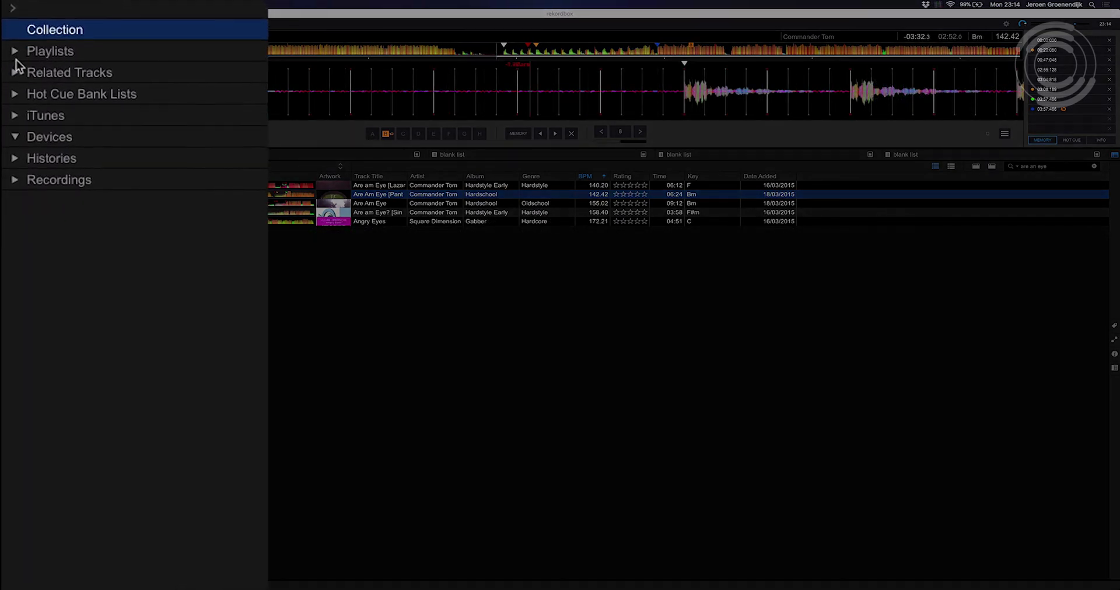
# Examine the restored playlists, expanding the DJ Lead folder and viewing the Parkzicht Gabber playlist's tracks
pyautogui.click(12, 94)
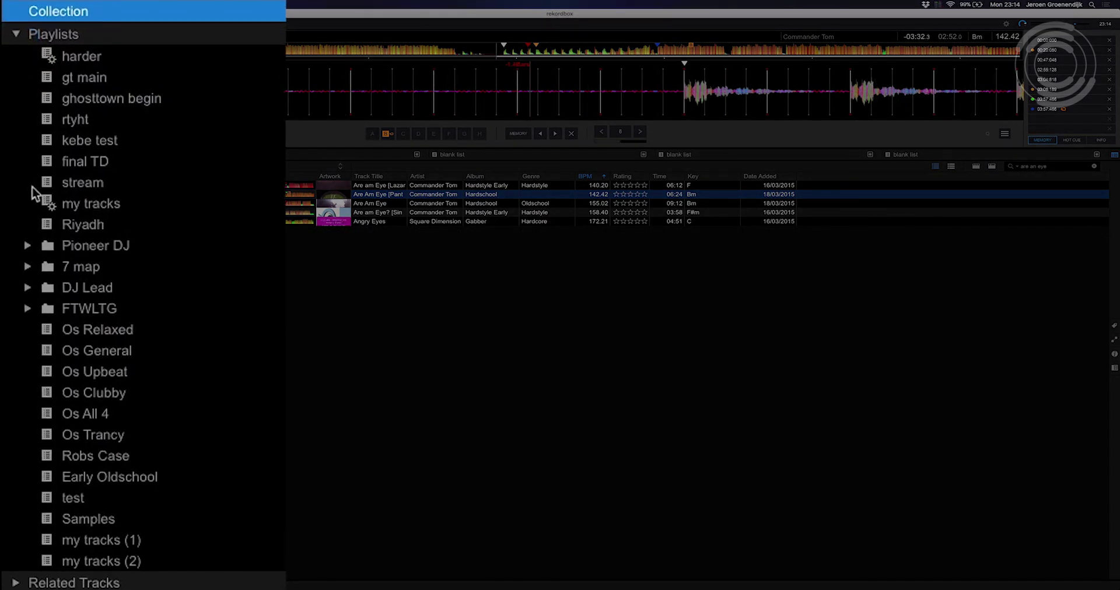
pyautogui.click(27, 290)
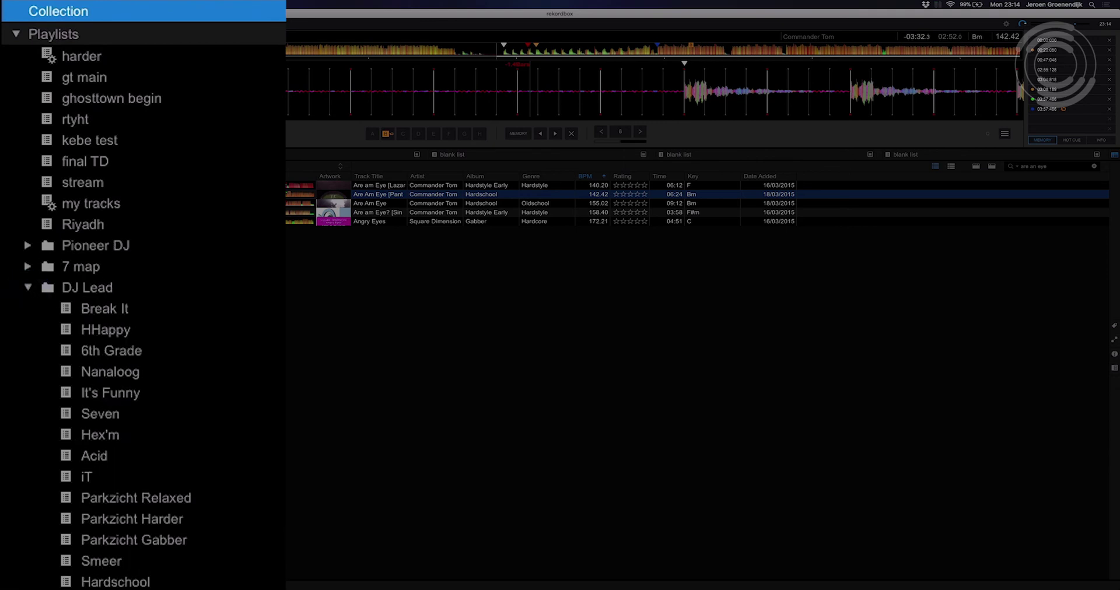
pyautogui.click(100, 548)
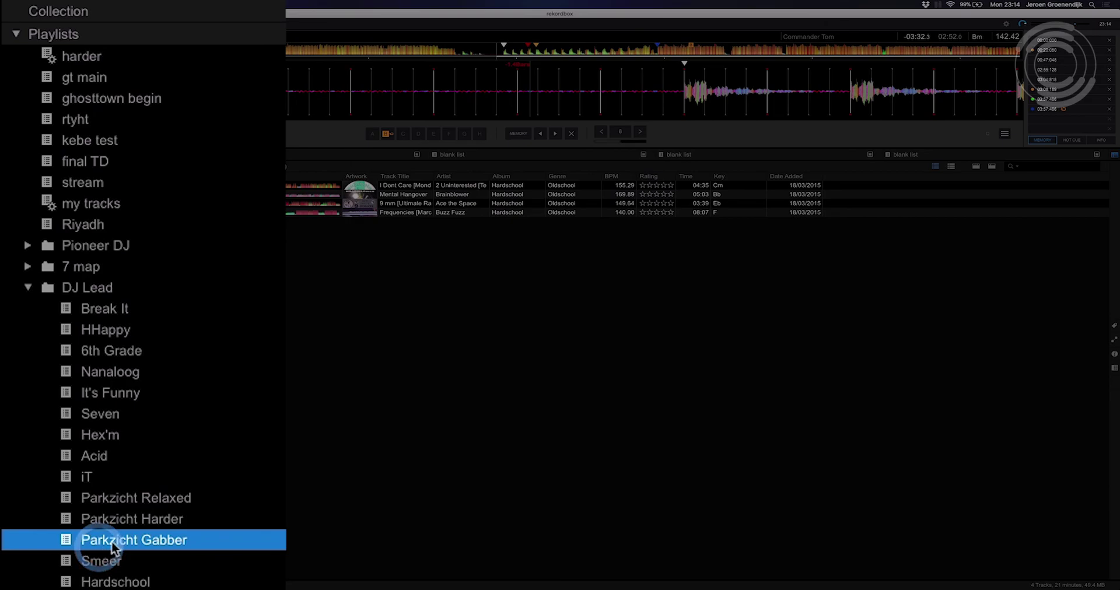
pyautogui.click(46, 388)
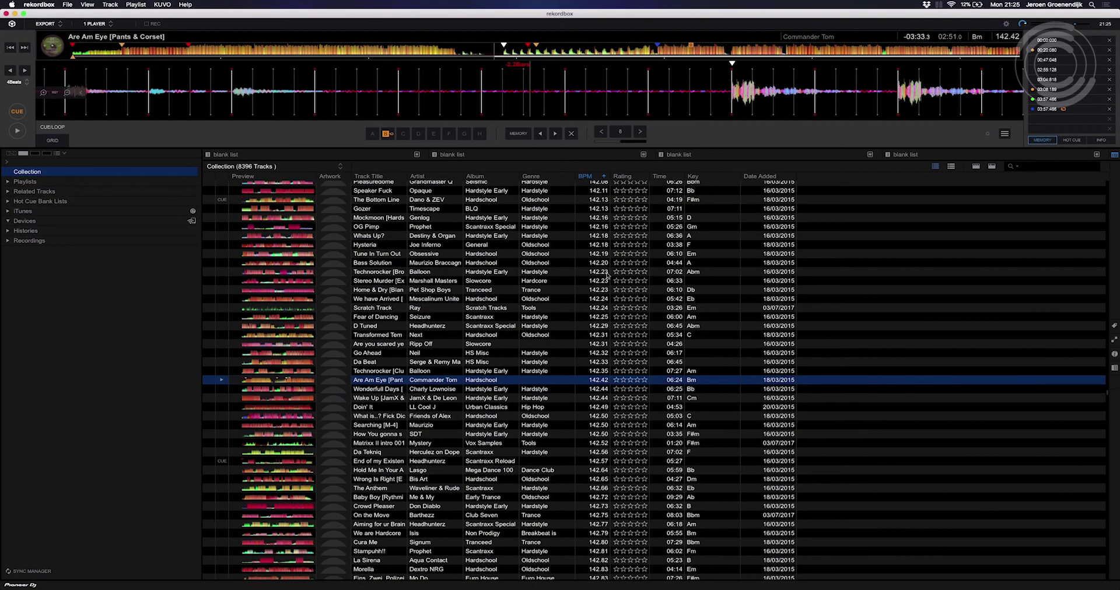
# Display all missing files in the restored library
pyautogui.click(69, 5)
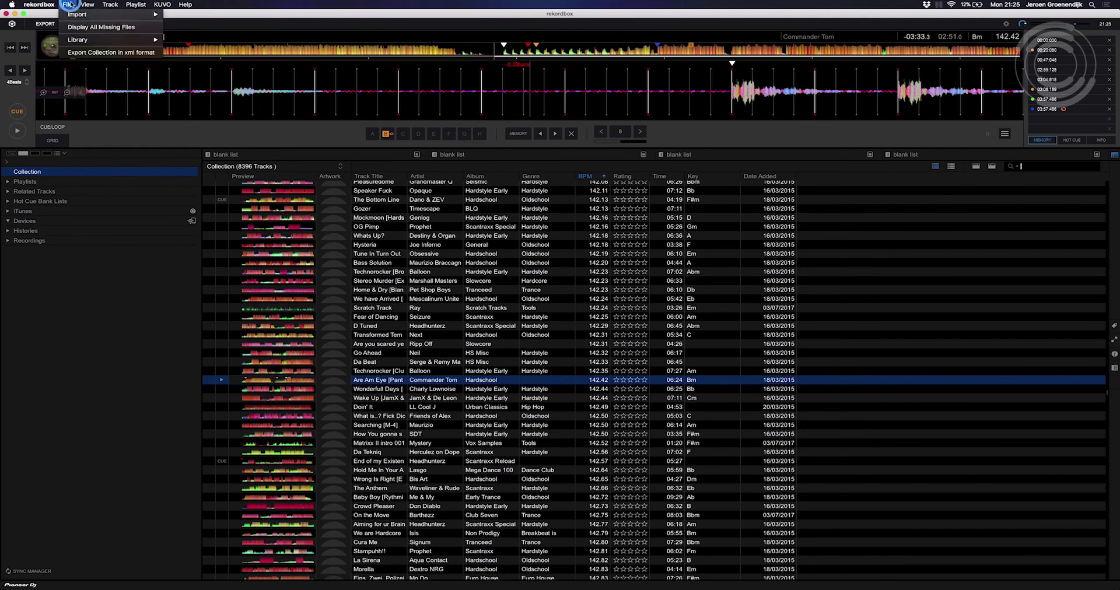
pyautogui.click(98, 28)
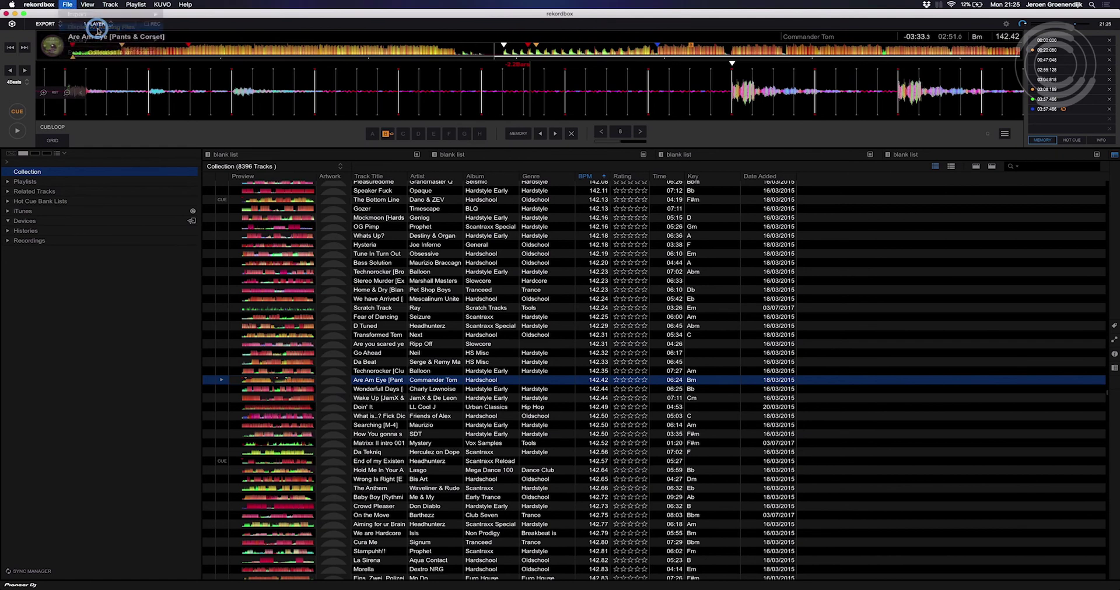